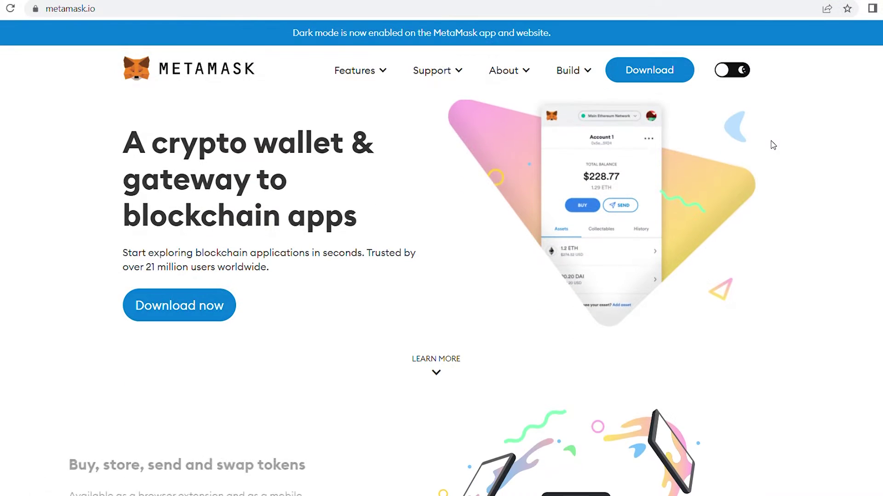
scroll(773, 146, "down", 5)
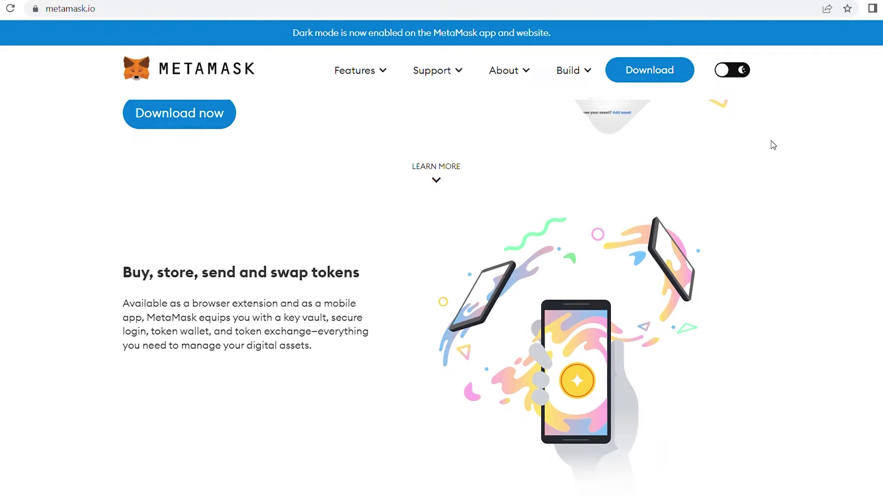
scroll(773, 145, "down", 6)
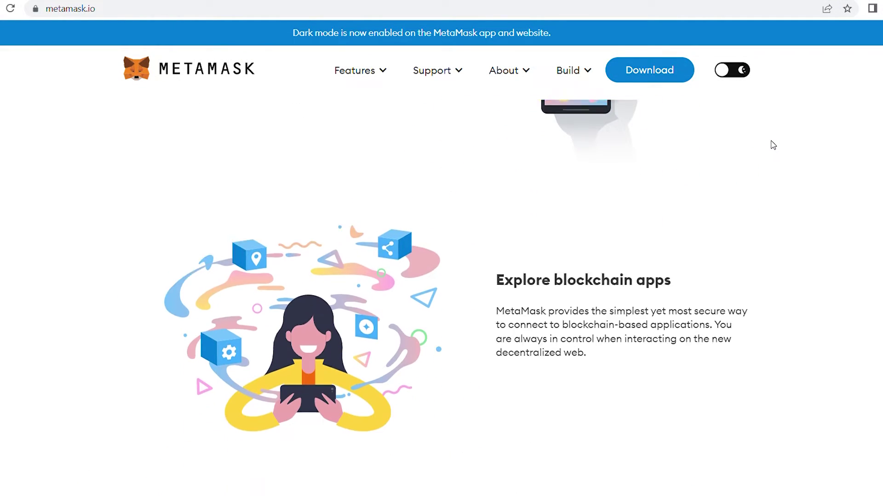
scroll(773, 145, "down", 4)
scroll(772, 146, "down", 3)
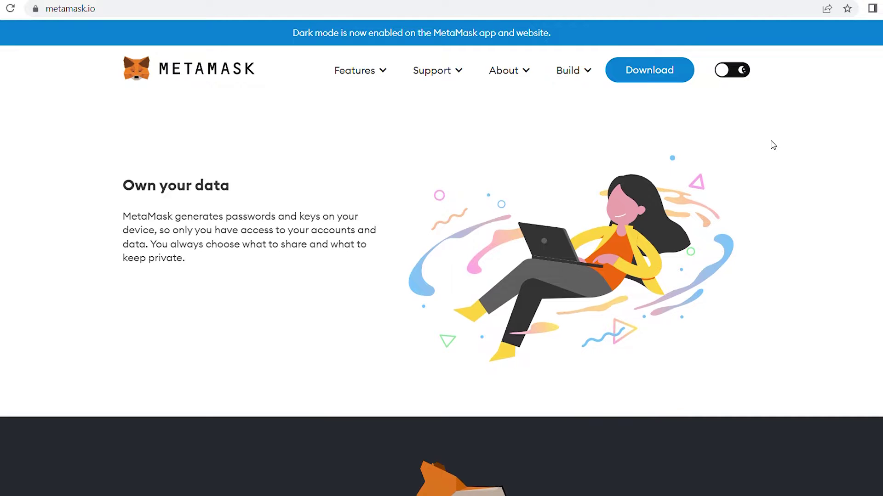
scroll(773, 145, "down", 3)
scroll(770, 143, "down", 6)
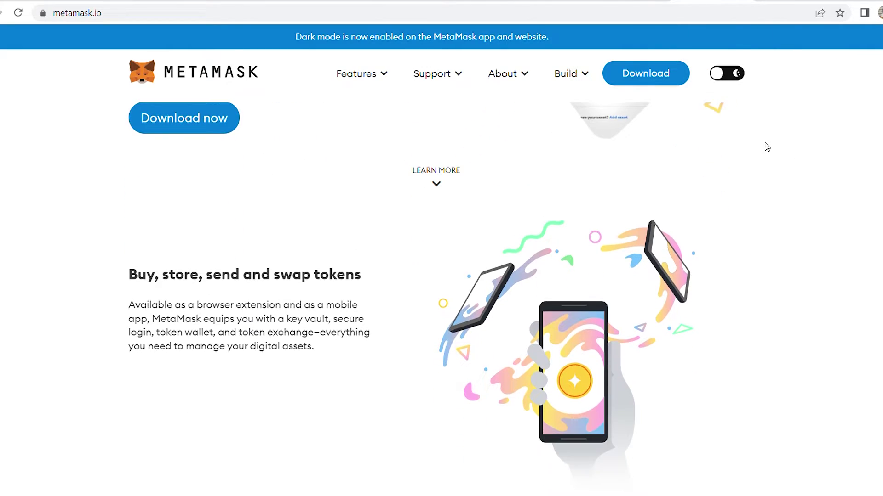
Step: Scroll down the metamask.io homepage through its feature sections
scroll(766, 147, "down", 5)
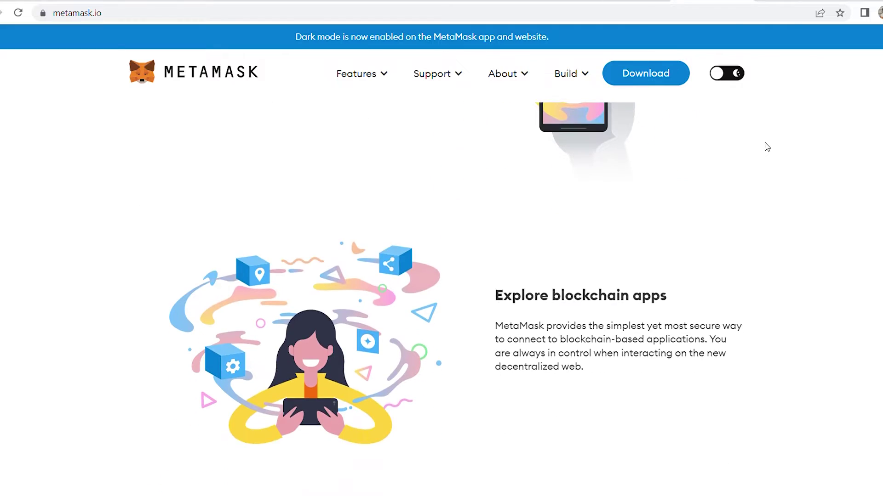
scroll(767, 147, "down", 8)
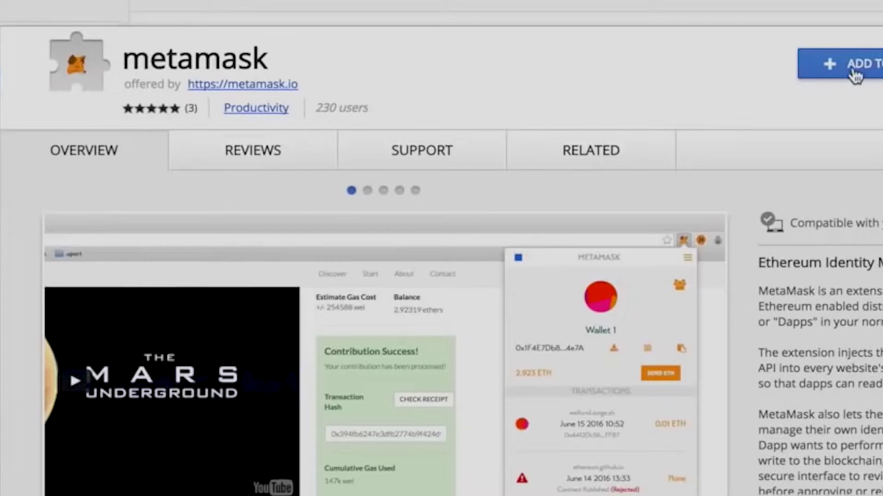
Step: Choose ADD TO CHROME on the metamask Web Store listing to install it
left_click(854, 73)
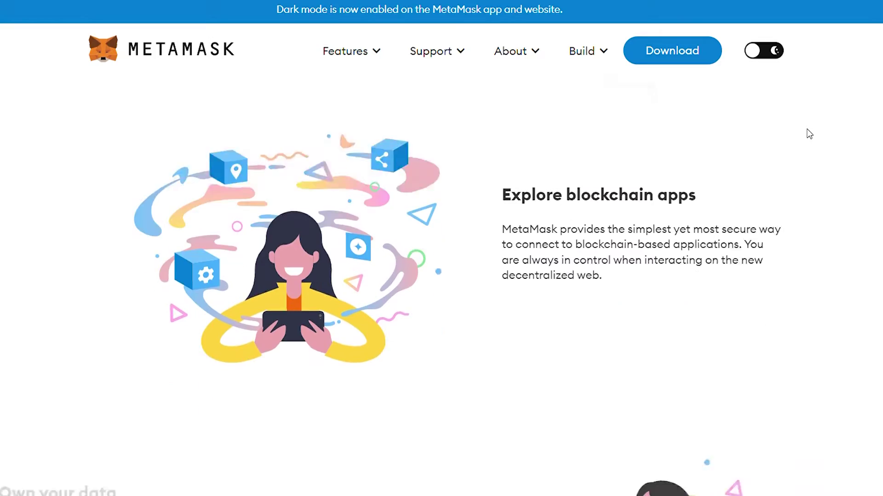
scroll(806, 132, "down", 5)
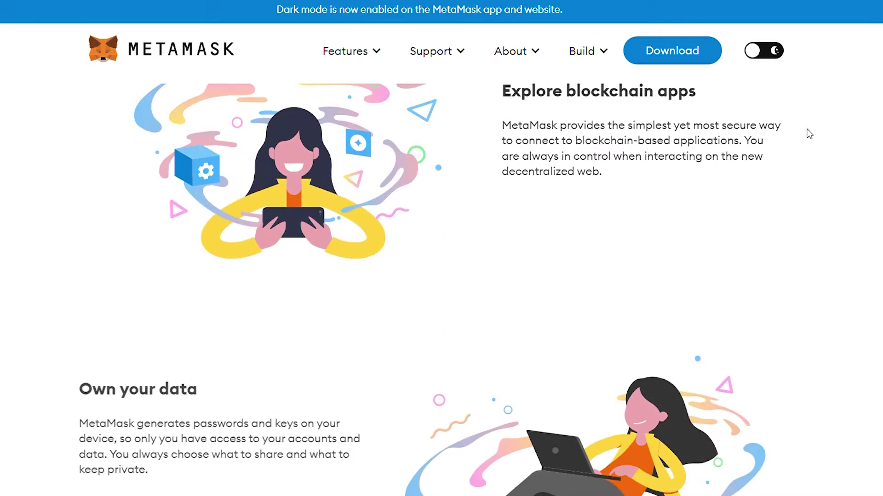
scroll(810, 134, "down", 8)
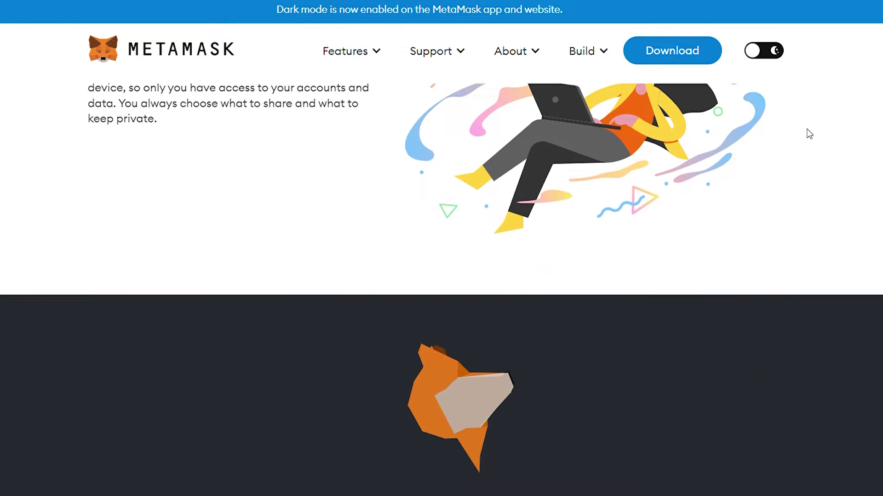
scroll(809, 133, "down", 10)
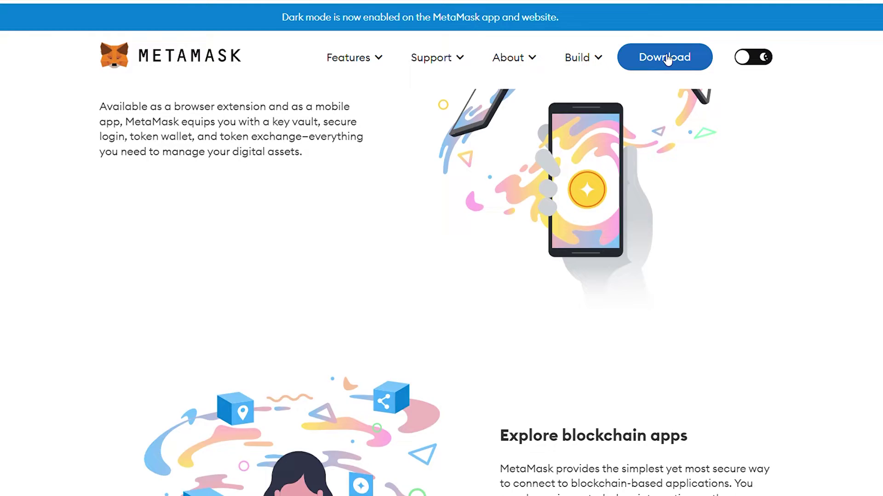
left_click(667, 59)
scroll(578, 267, "down", 1)
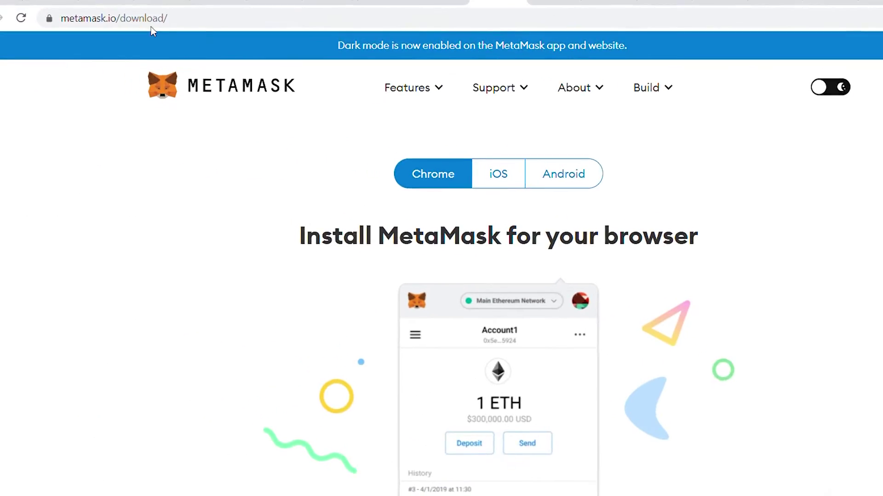
left_click_drag(196, 23, 70, 25)
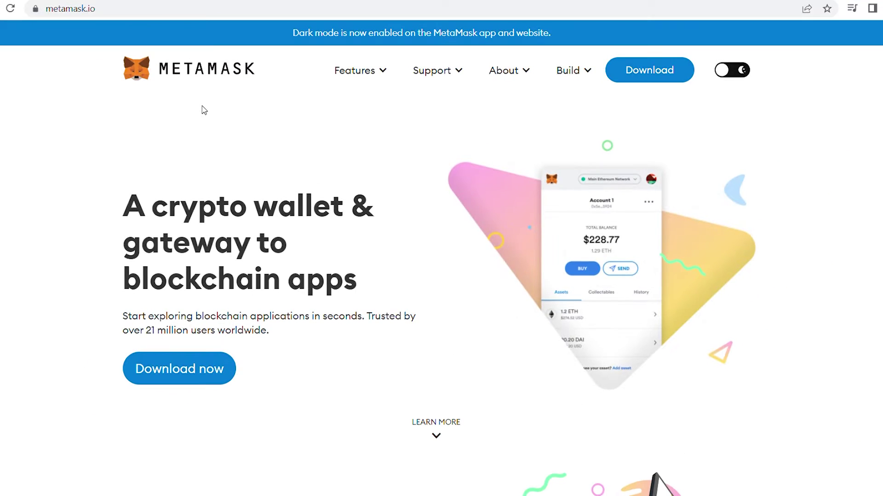
Step: Go to the MetaMask download page and view the iPhone install instructions
left_click(649, 74)
scroll(504, 166, "down", 2)
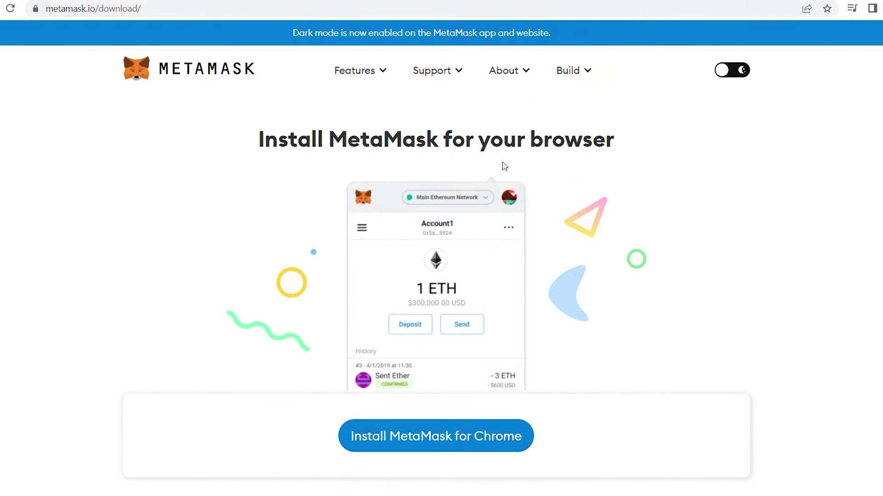
scroll(504, 166, "up", 2)
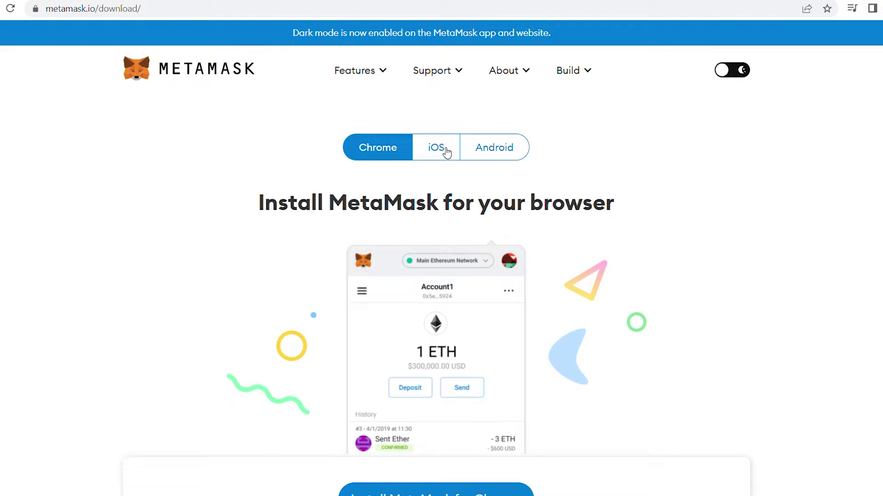
left_click(446, 152)
left_click(378, 150)
left_click(439, 155)
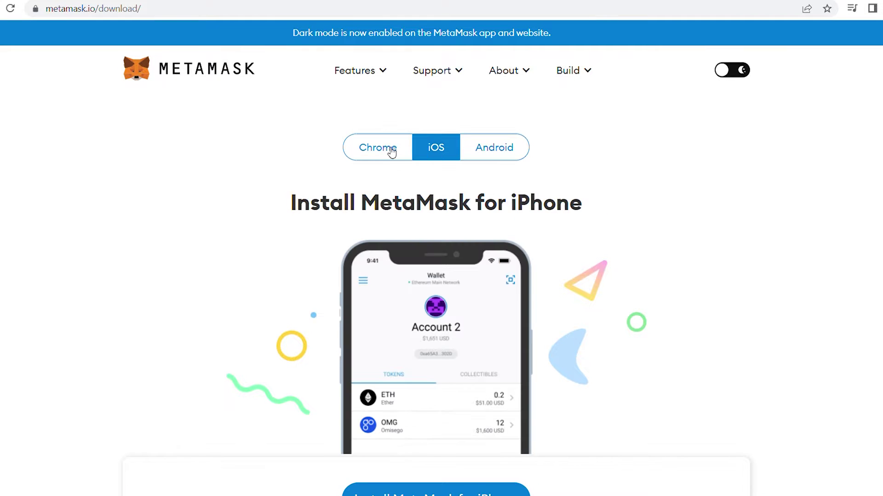
Step: Return to the Chrome instructions and go to MetaMask's Chrome Web Store listing
left_click(383, 151)
scroll(476, 212, "down", 3)
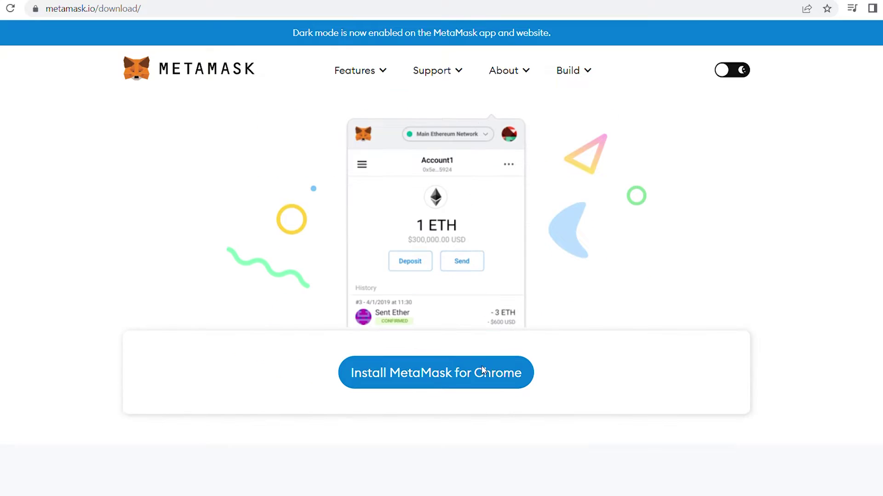
left_click(440, 383)
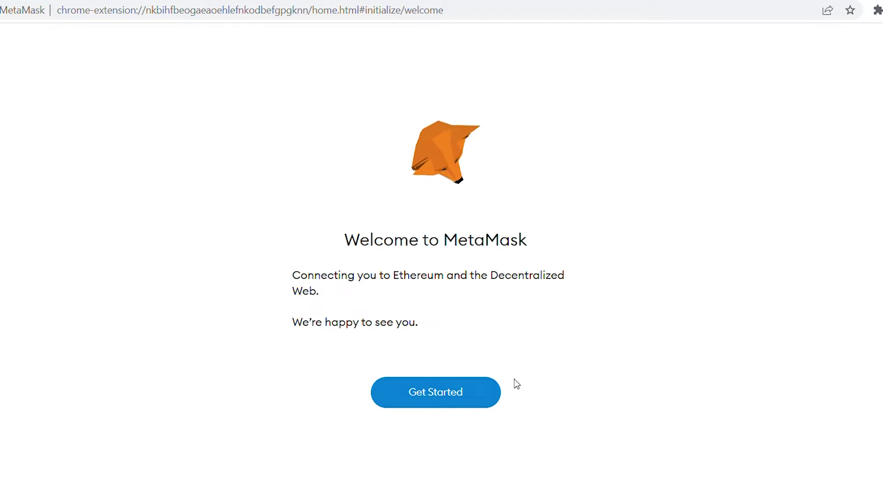
Step: Start the MetaMask setup with Get Started and choose Create a Wallet
left_click(447, 396)
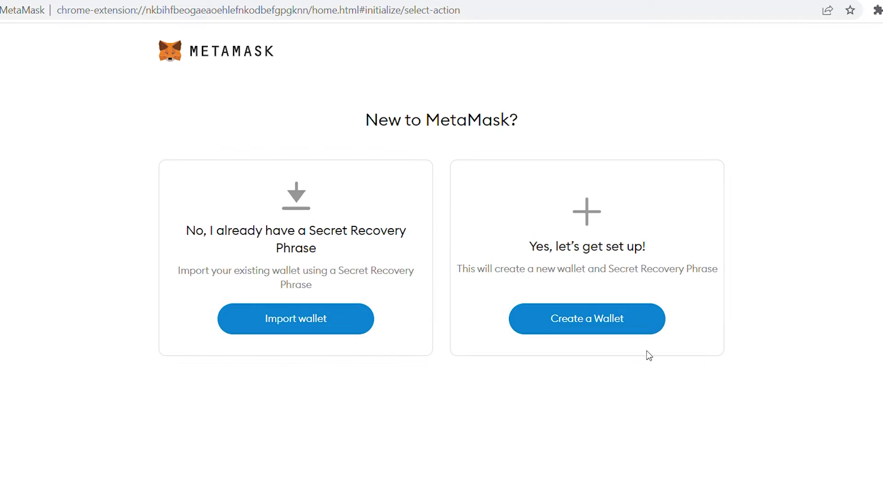
left_click(587, 320)
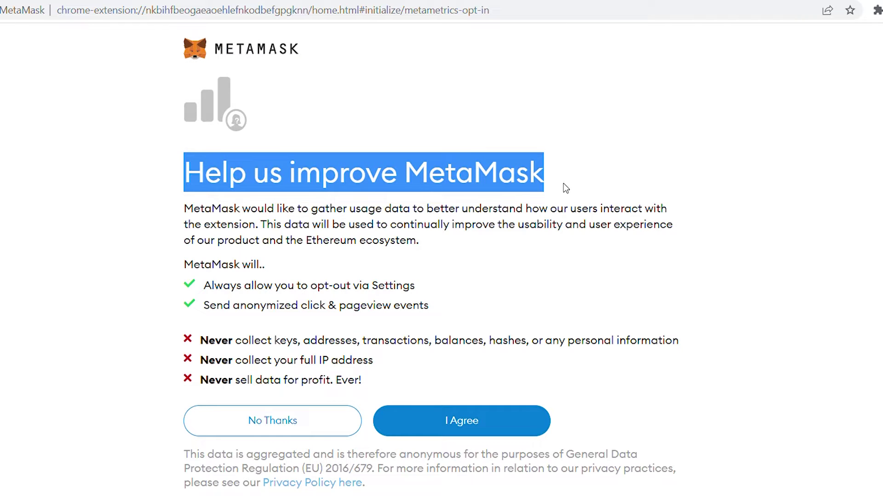
left_click(536, 189)
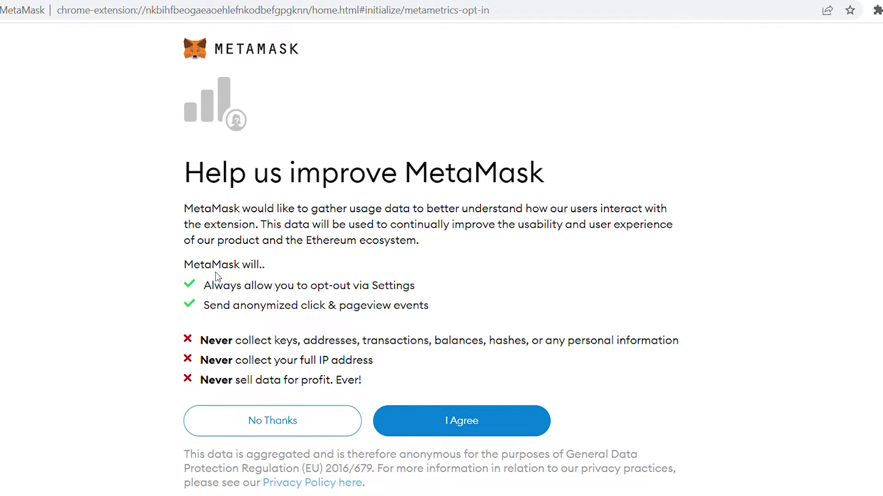
left_click(609, 163)
Step: Decline sharing usage data with MetaMask to reach the Create Password page
left_click(252, 421)
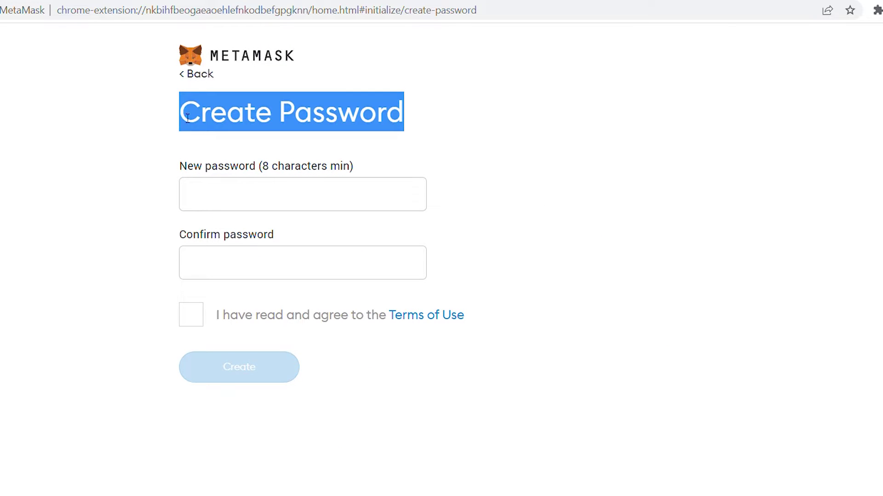
left_click(436, 107)
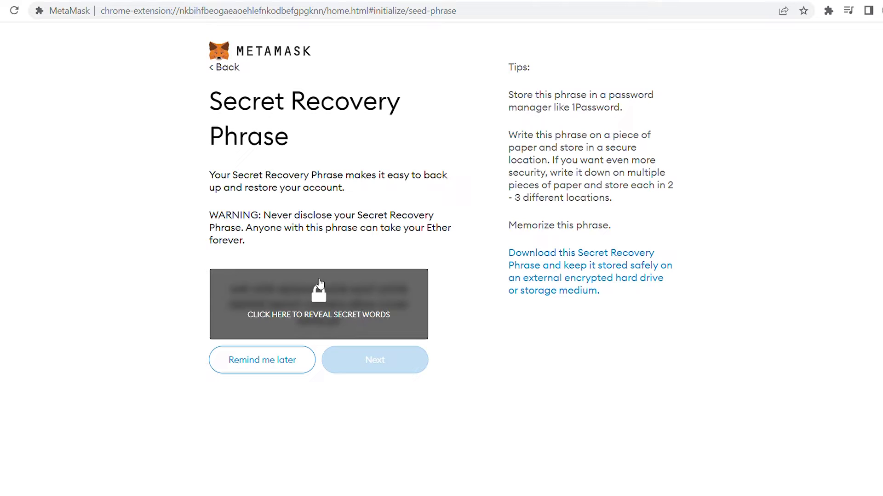
Step: Reveal the secret recovery words and proceed to confirming the phrase
left_click(371, 293)
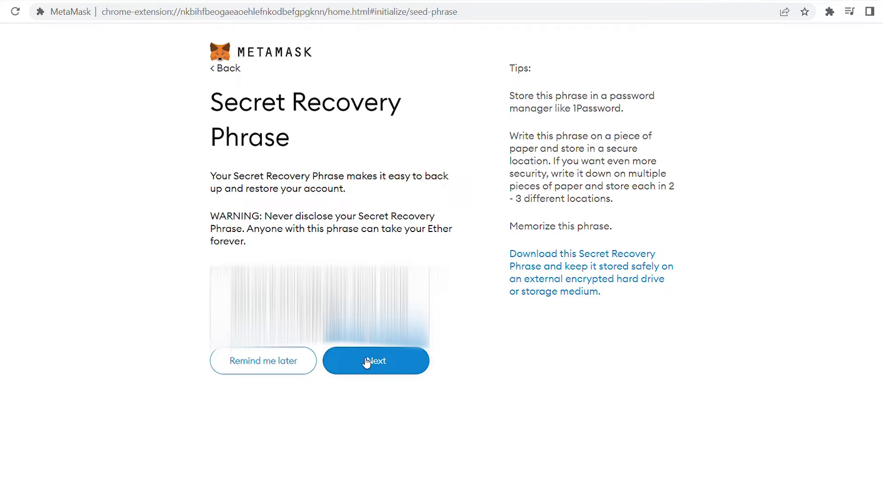
left_click(402, 370)
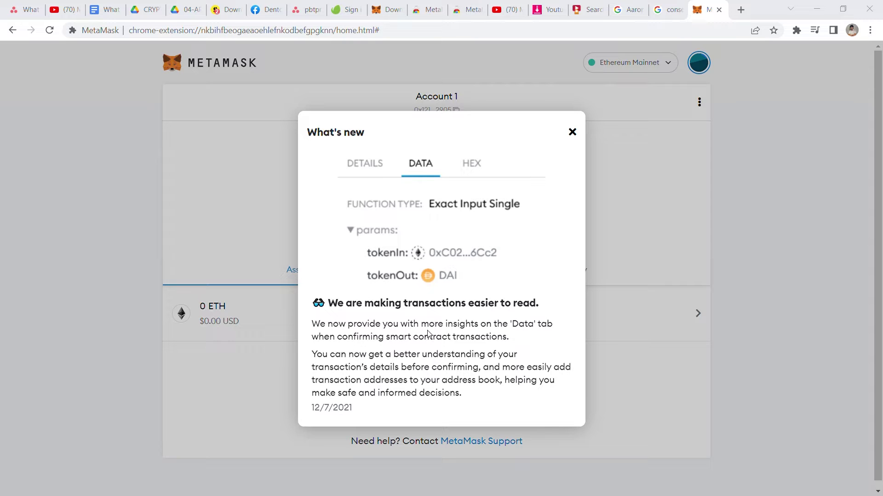
Step: Close the What's new announcement and view the Swap form from Account 1
left_click(690, 183)
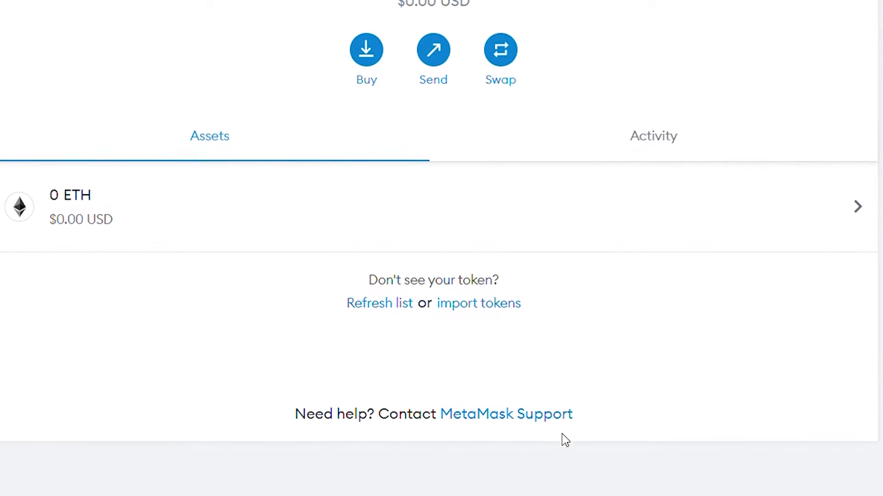
left_click_drag(293, 413, 514, 414)
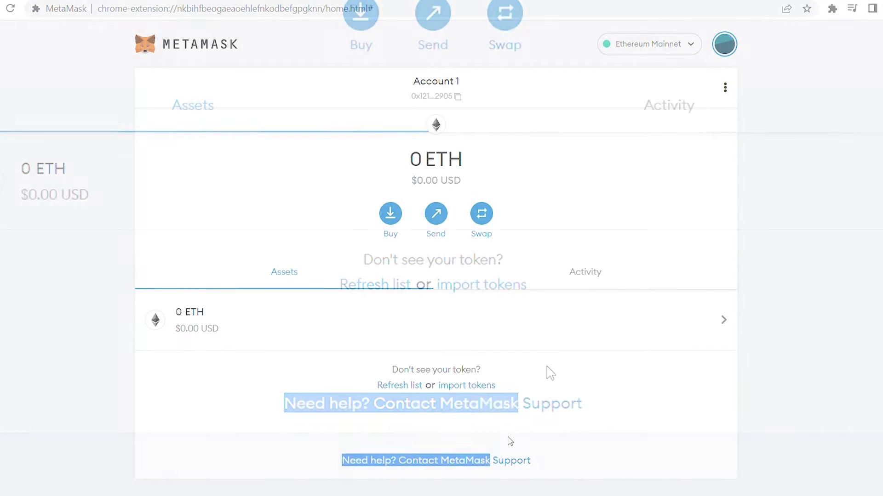
left_click(578, 452)
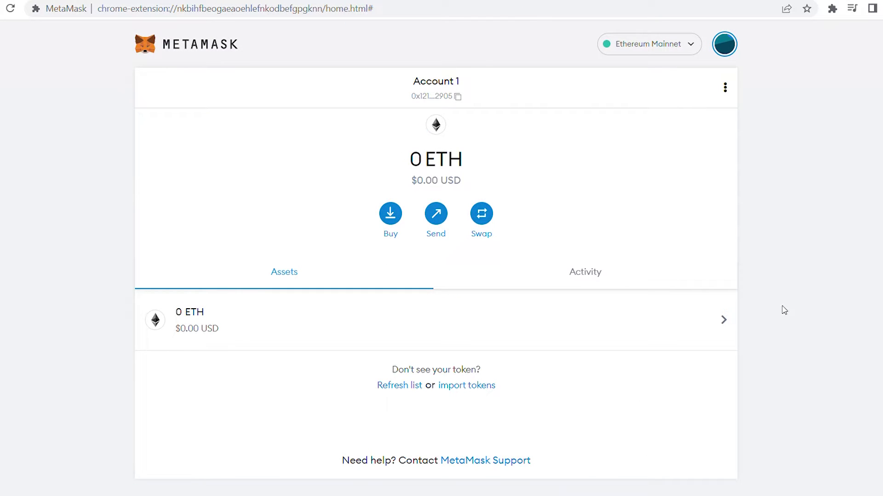
left_click(488, 225)
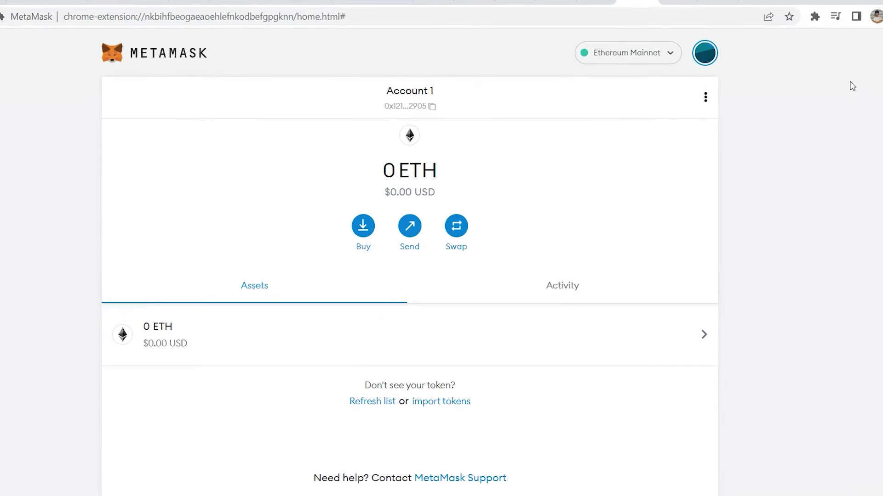
Step: Check MetaMask's site access options in Chrome's Extensions menu, then open the MetaMask popup
left_click(810, 19)
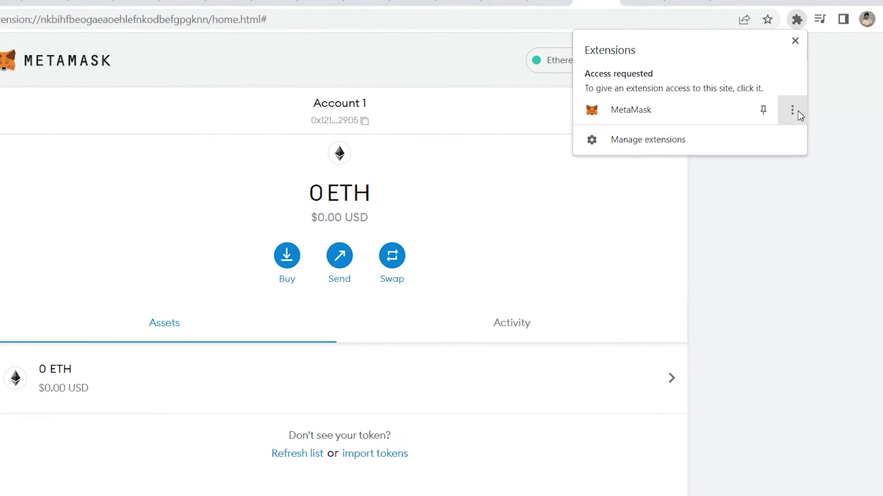
left_click(789, 116)
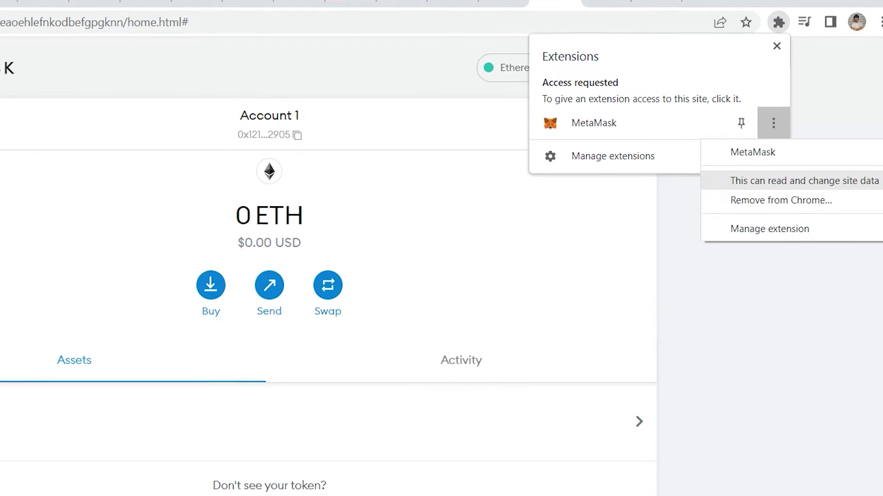
mouse_move(809, 166)
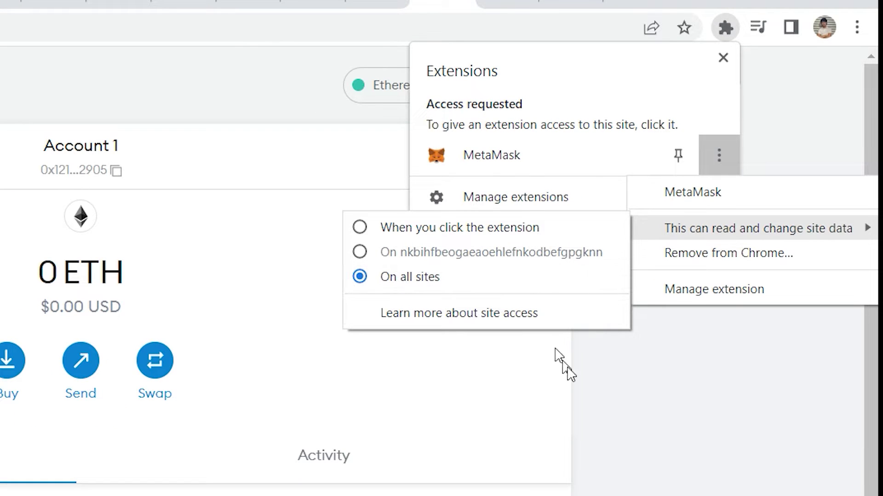
left_click(548, 399)
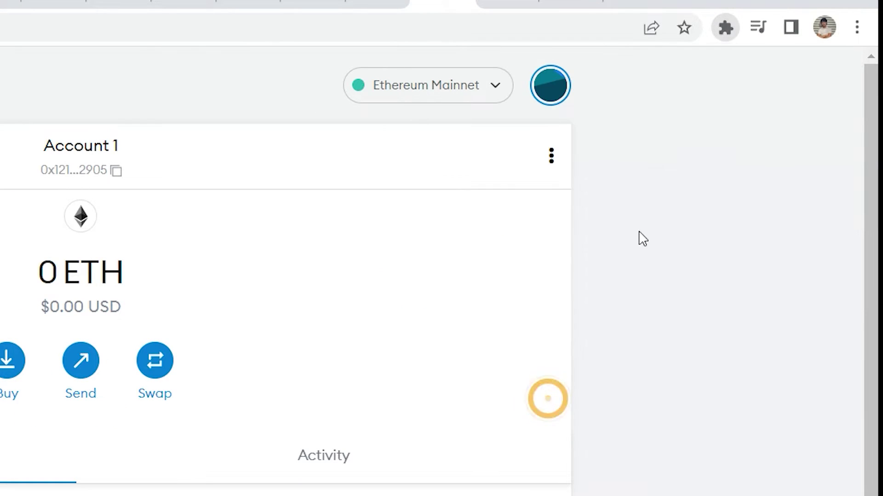
left_click(733, 36)
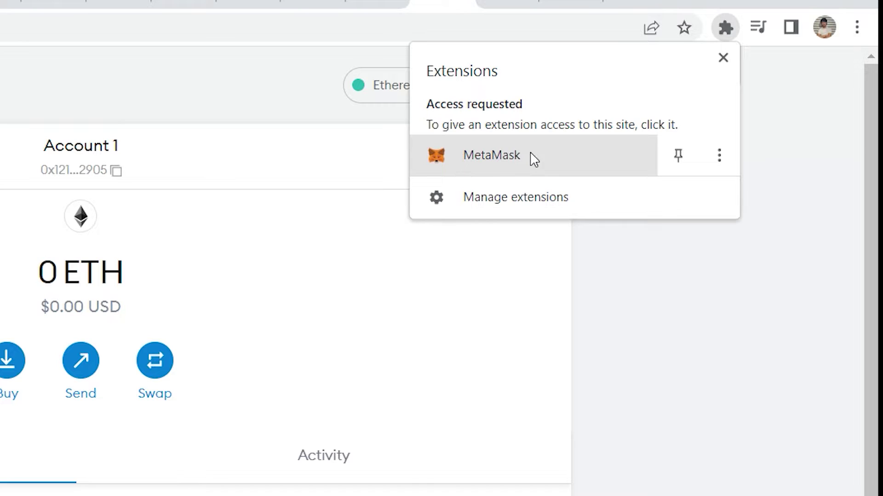
left_click(528, 157)
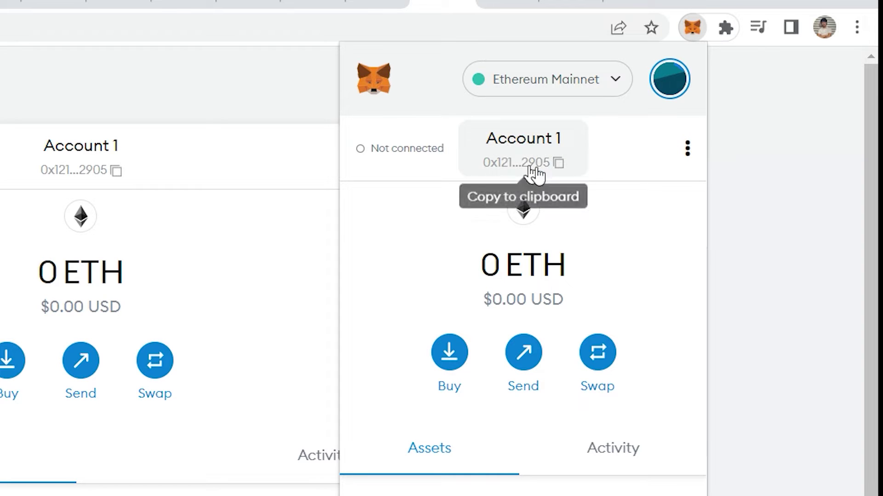
Step: Copy the Account 1 address, then choose Buy and continue to Wyre
left_click(557, 164)
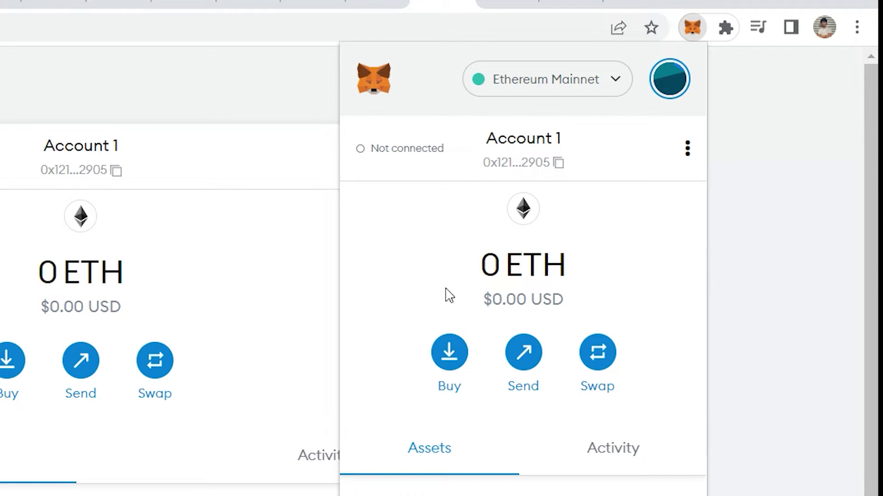
left_click(448, 364)
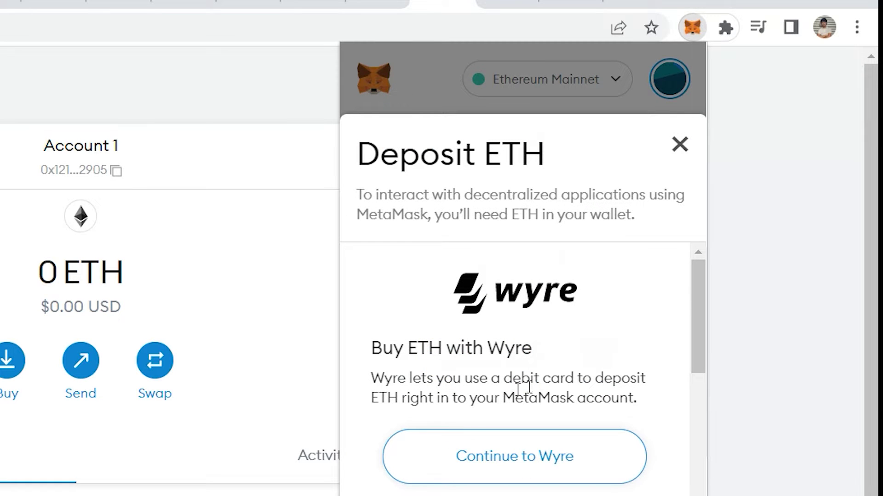
left_click(500, 462)
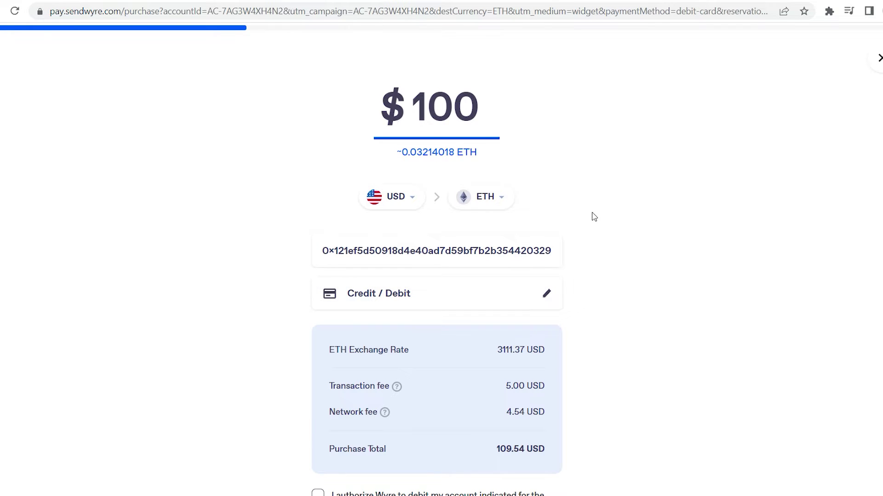
Step: Accept Wyre's debit authorization and user agreement, then look over the card payment form
scroll(571, 245, "down", 2)
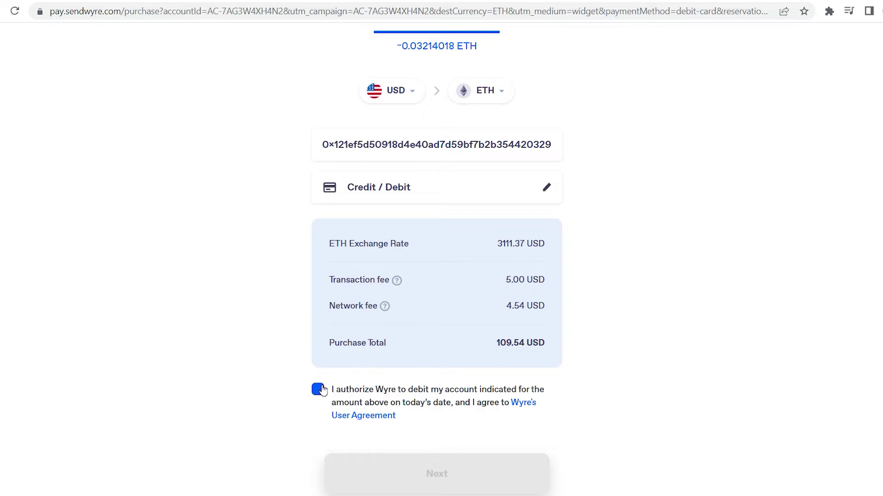
left_click(319, 390)
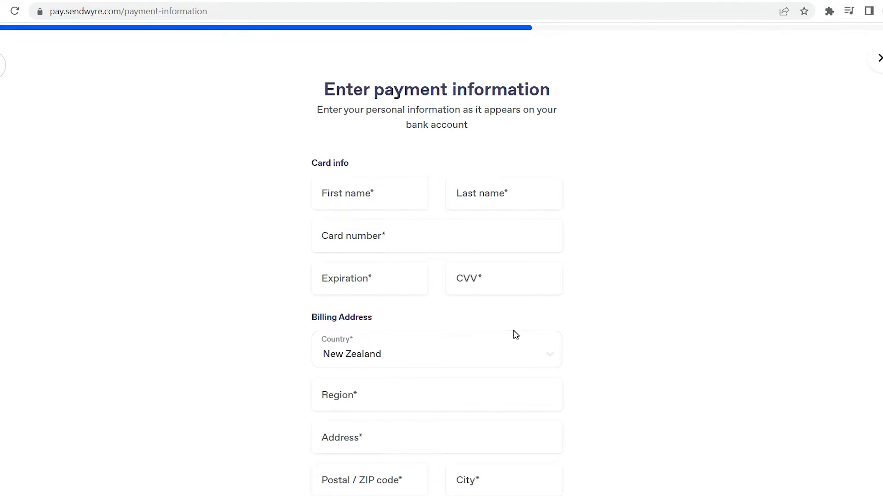
scroll(460, 344, "down", 2)
scroll(429, 346, "up", 5)
scroll(420, 286, "down", 3)
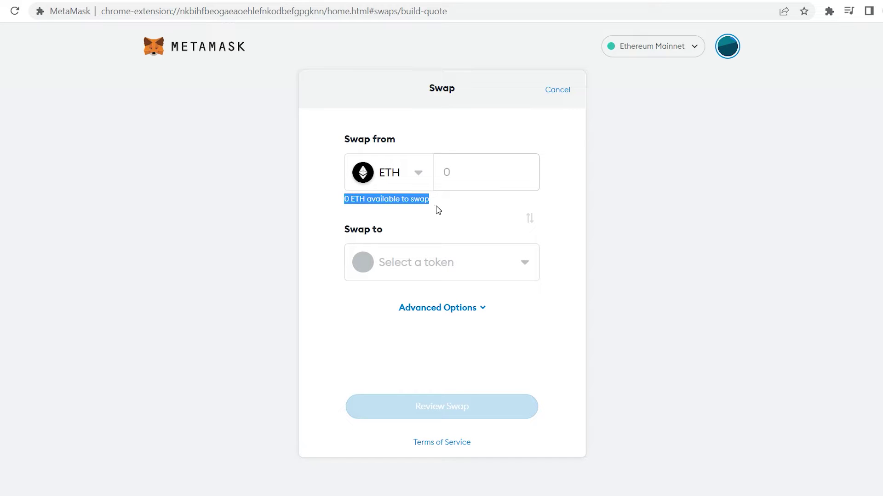
Step: Choose USDC as the token to receive for the ETH swap
left_click_drag(438, 210, 416, 213)
left_click(415, 210)
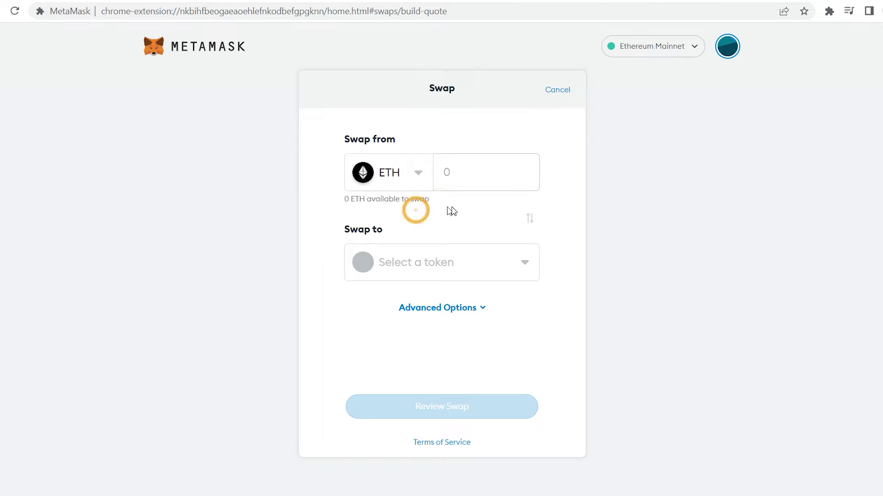
left_click(471, 269)
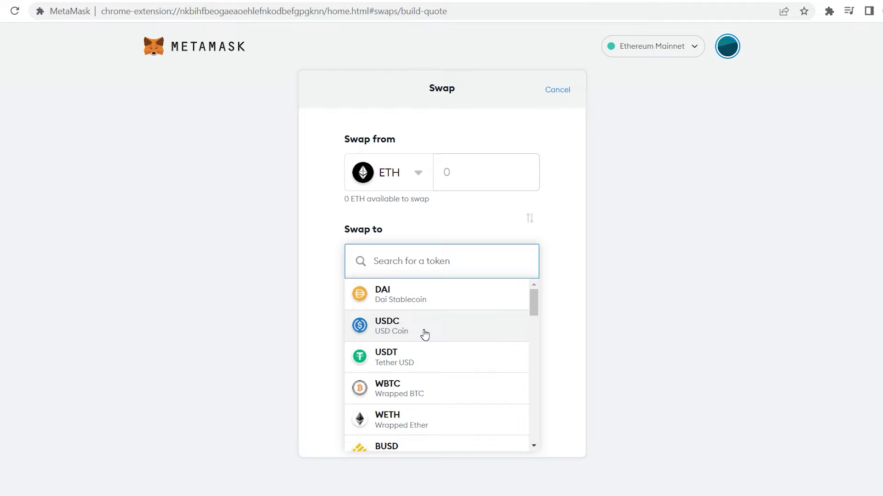
left_click(373, 327)
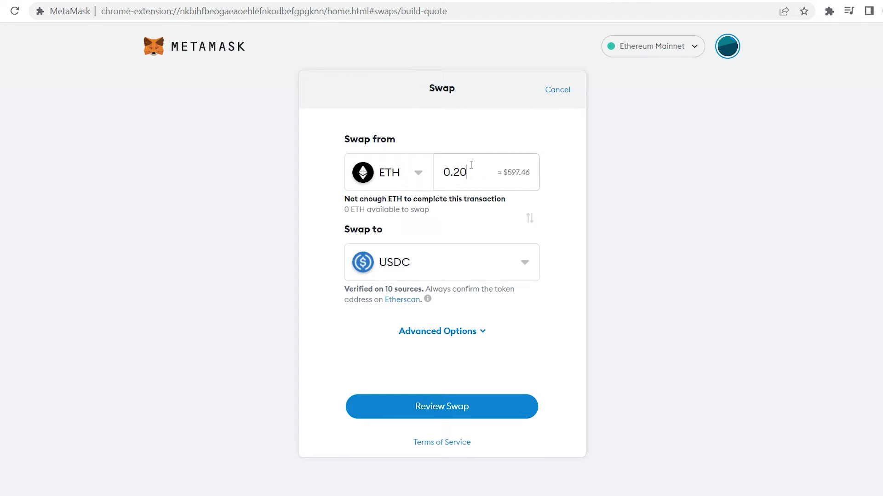
Step: Edit the ETH swap amount, entering 002, then replacing it with 0
key("BackSpace")
key("BackSpace")
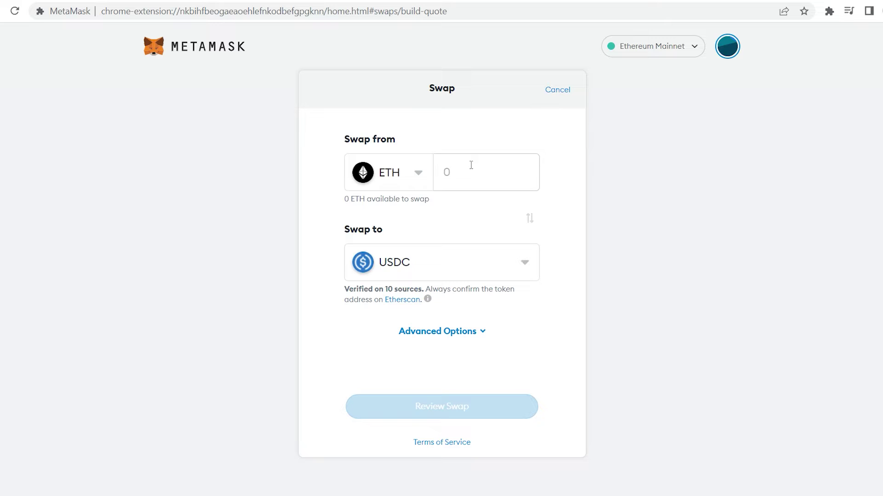
type("002")
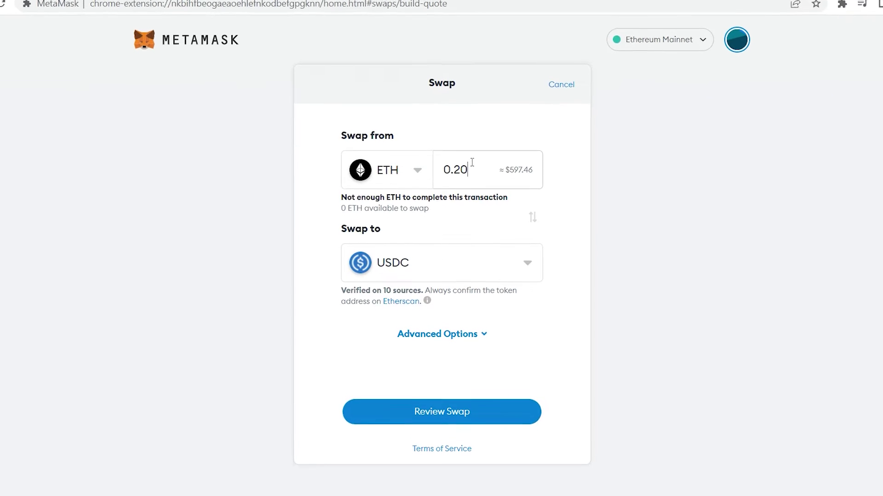
key("BackSpace")
key("BackSpace")
key("BackSpace")
key("BackSpace")
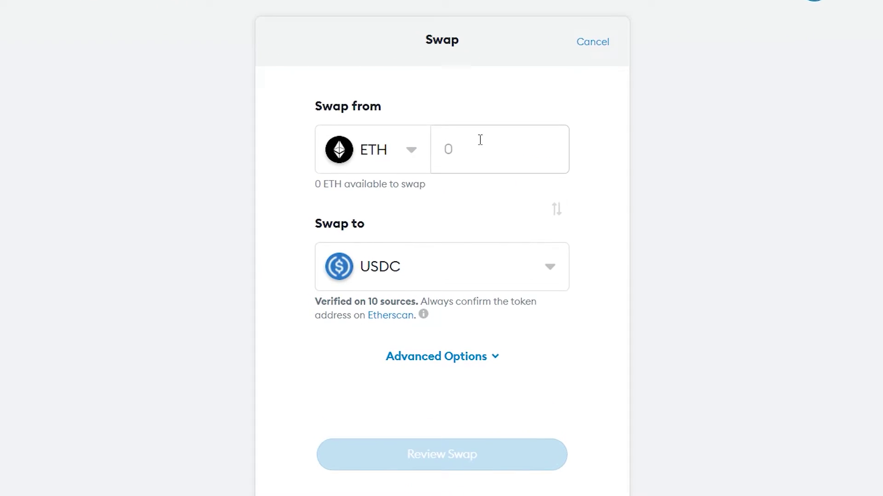
type("0.")
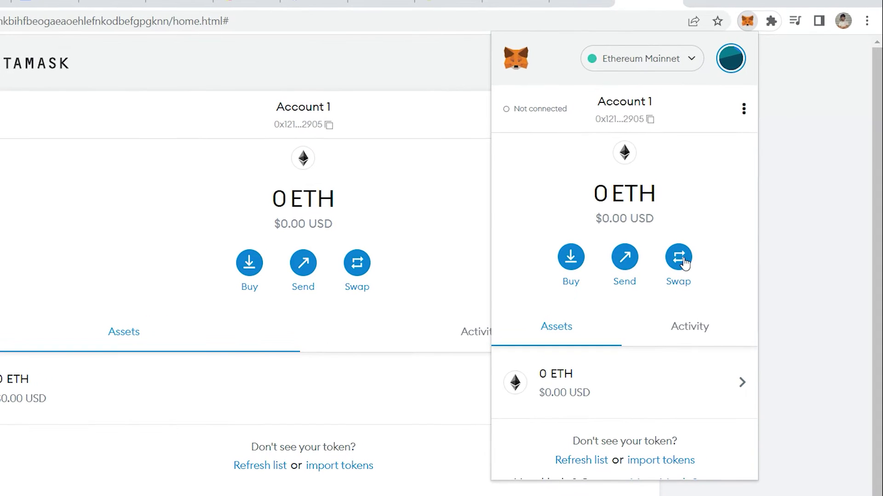
Step: Start a 2 ETH to USDC swap from the popup and review the 6006.1446 USDC quote
left_click(678, 258)
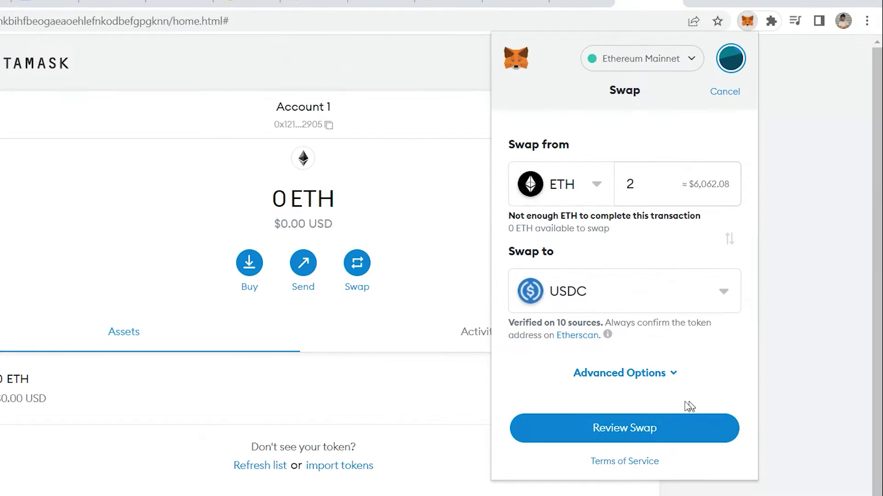
left_click(627, 428)
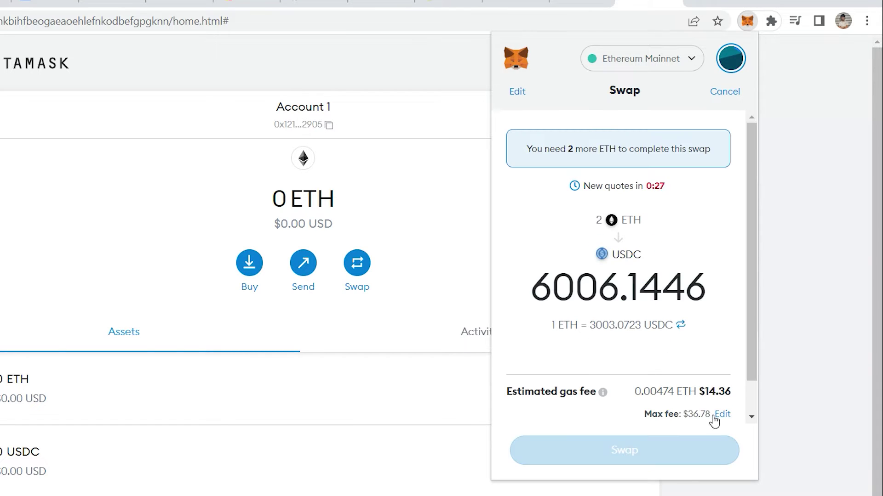
Step: Show the advanced gas fields and edit Max priority fee 2 and Max fee 40.446972732
left_click(722, 415)
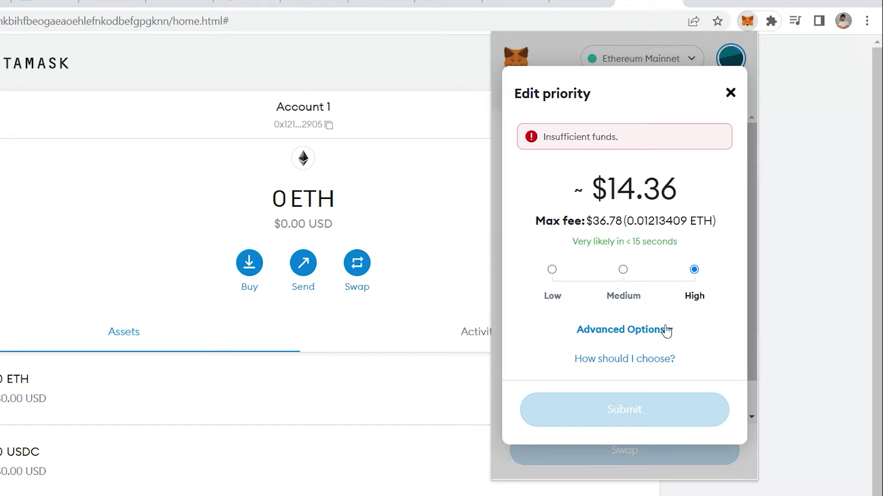
left_click(656, 336)
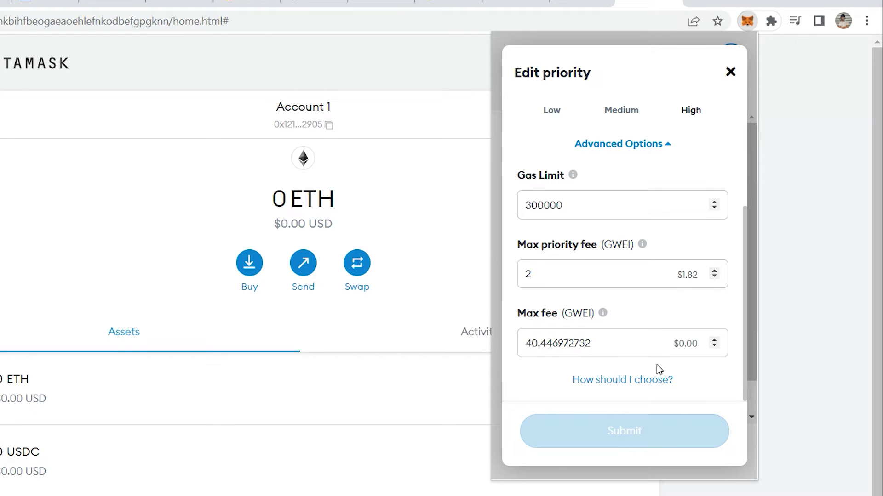
left_click(605, 249)
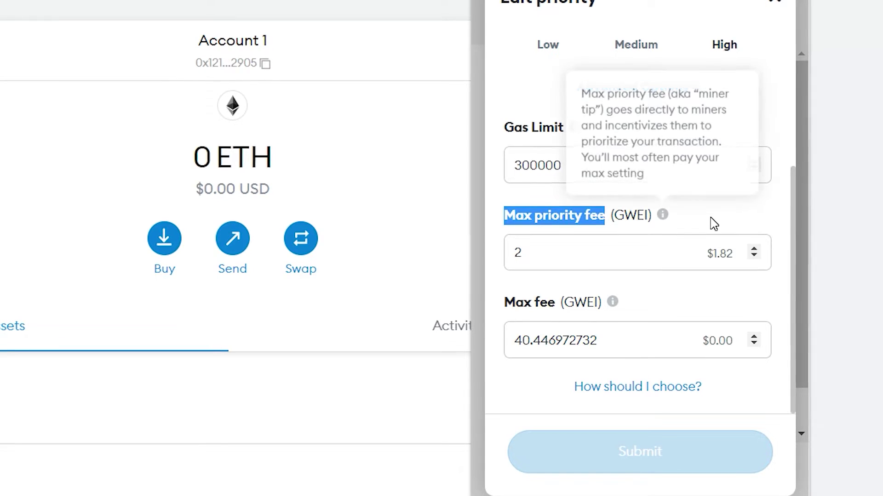
left_click_drag(504, 303, 553, 304)
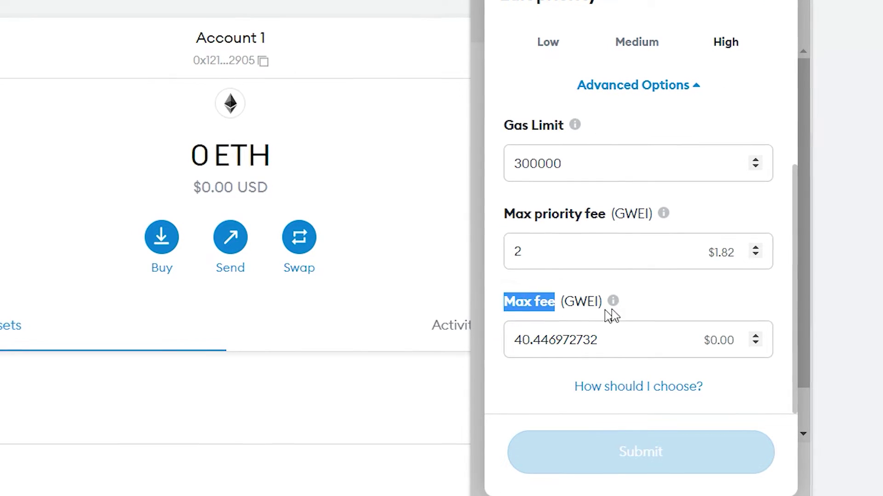
left_click(676, 301)
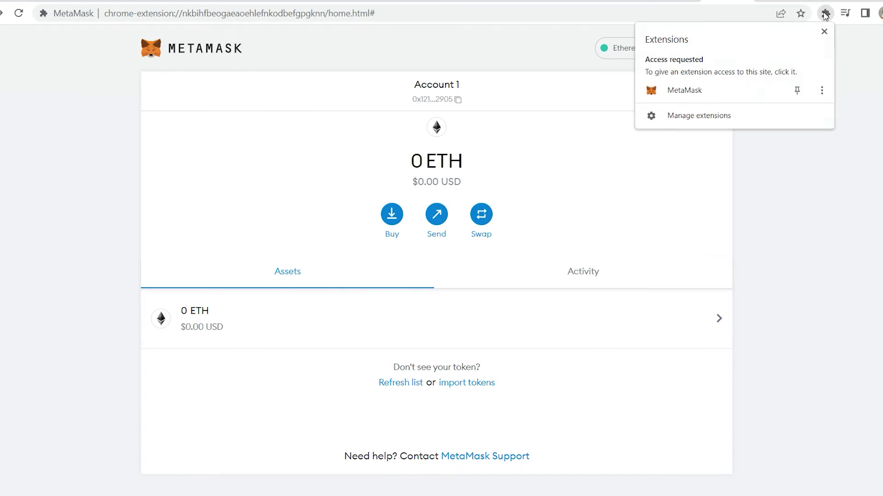
Step: From the MetaMask popup, go to Settings > Contacts and open an empty New Contact form
left_click(715, 100)
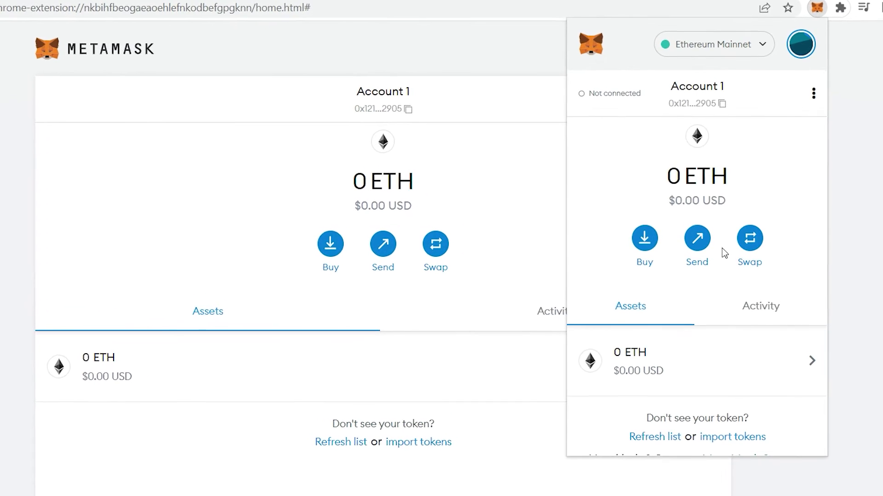
left_click(801, 44)
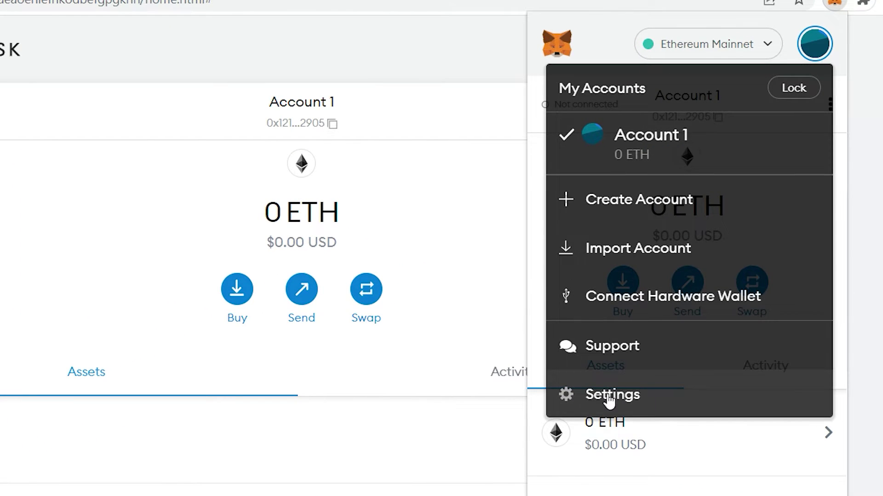
left_click(609, 396)
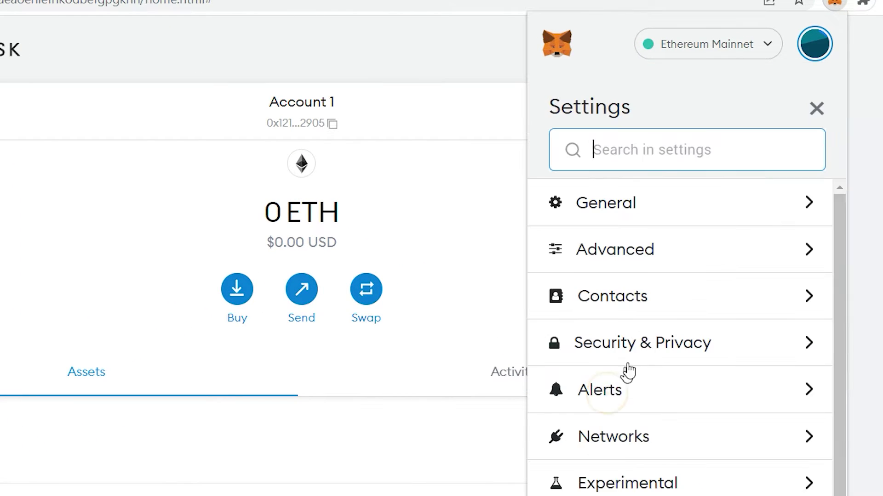
left_click(646, 298)
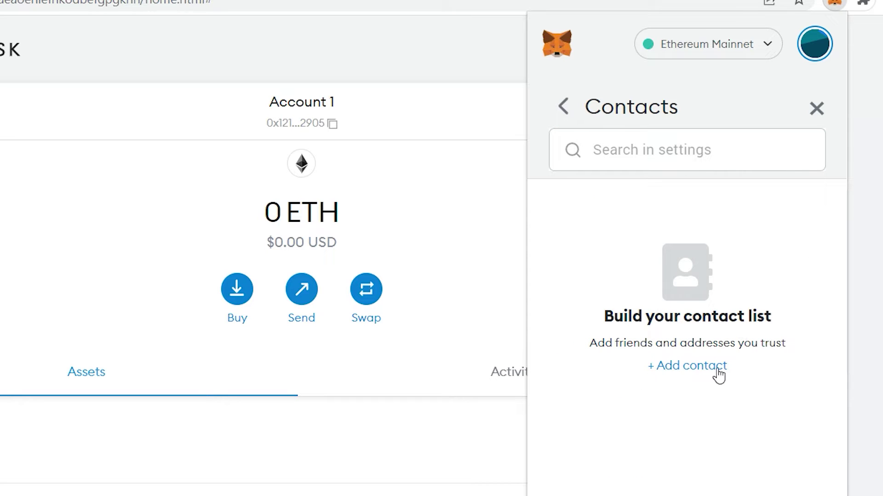
left_click(687, 366)
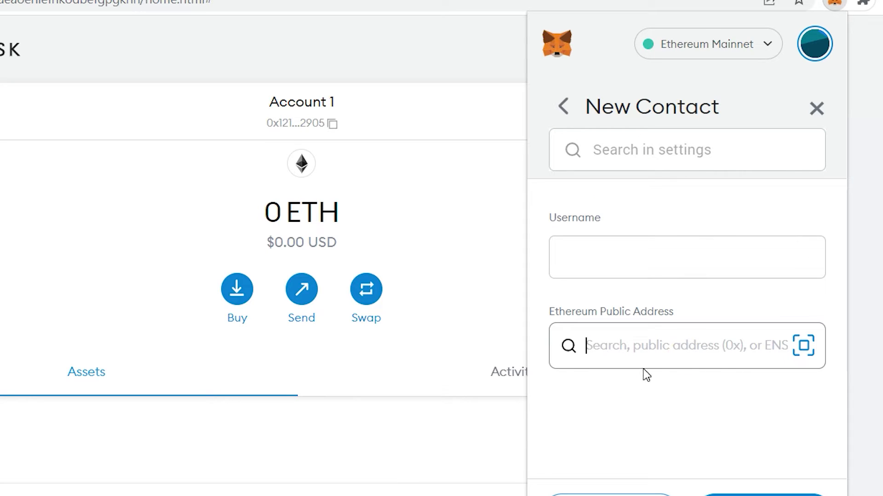
left_click(671, 344)
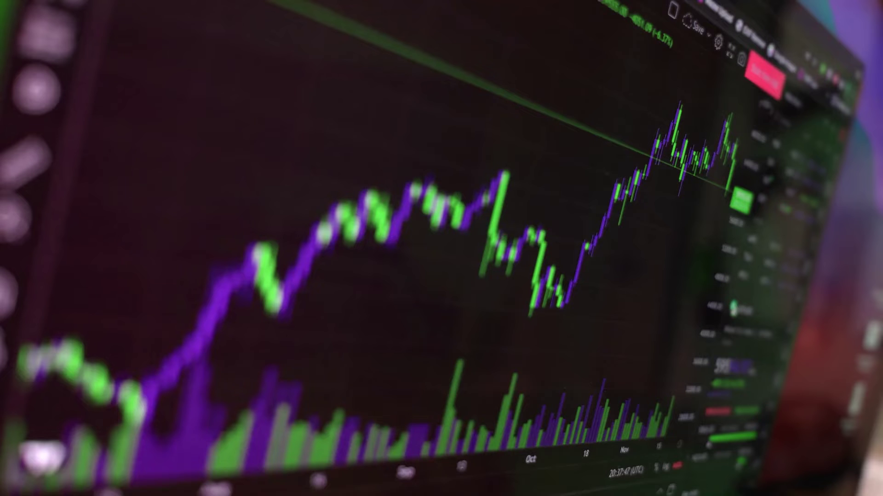
scroll(689, 183, "up", 5)
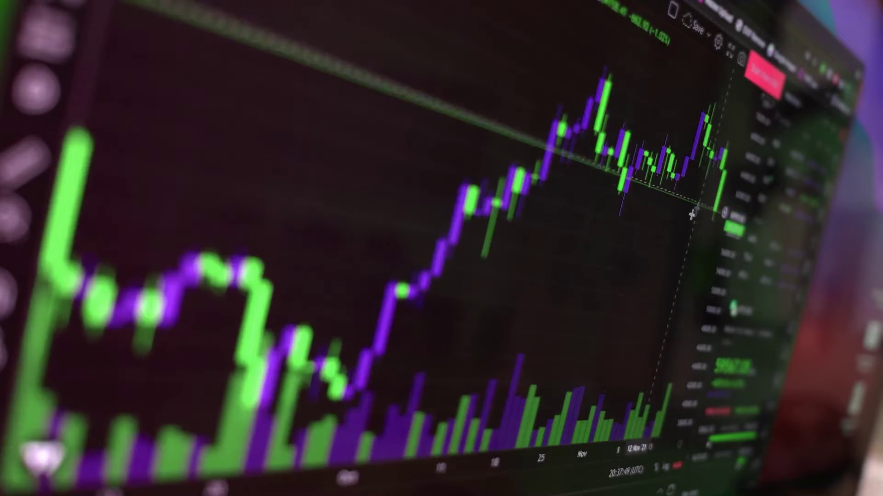
scroll(657, 215, "up", 5)
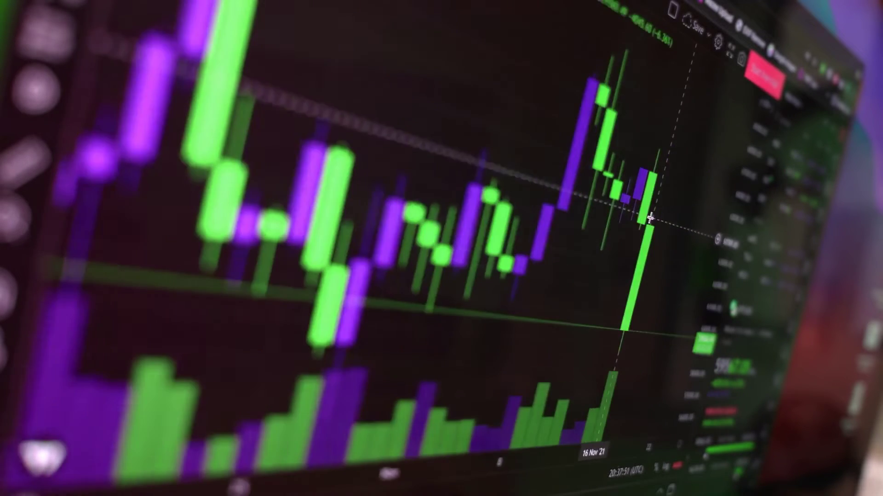
scroll(666, 268, "down", 3)
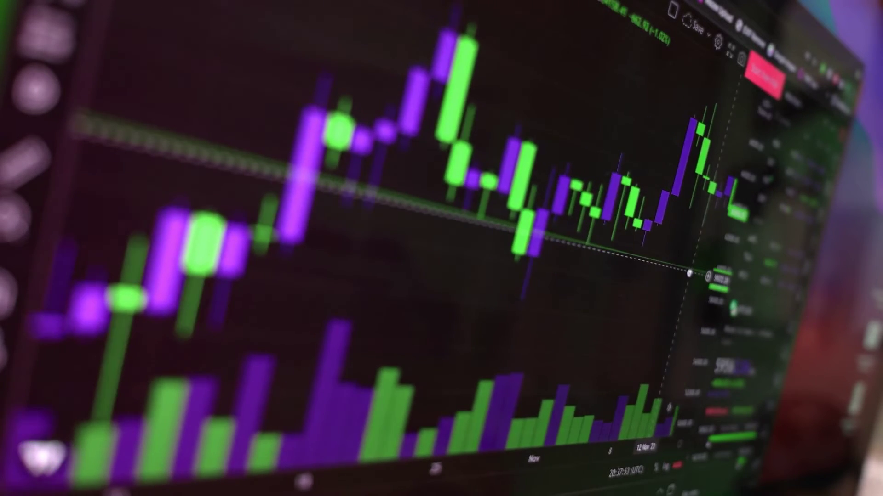
Step: Open MetaMask's Settings in the full-page wallet to reach the Contacts add form
scroll(678, 266, "down", 4)
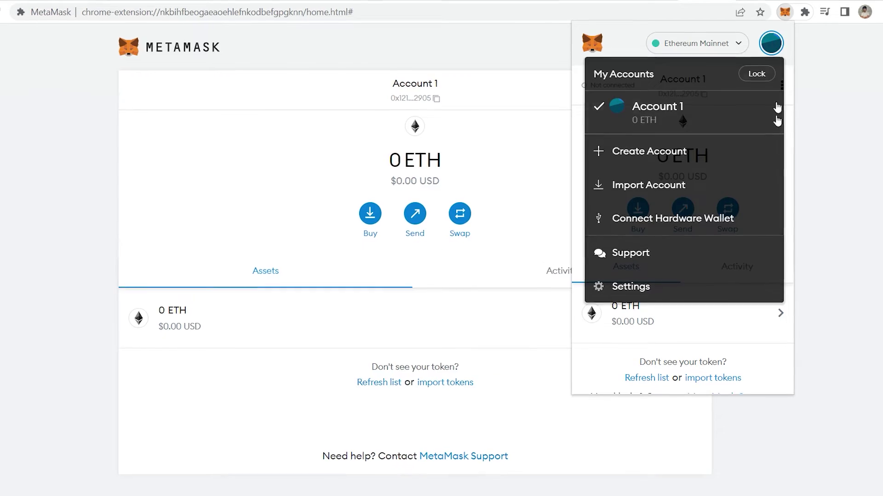
left_click(662, 280)
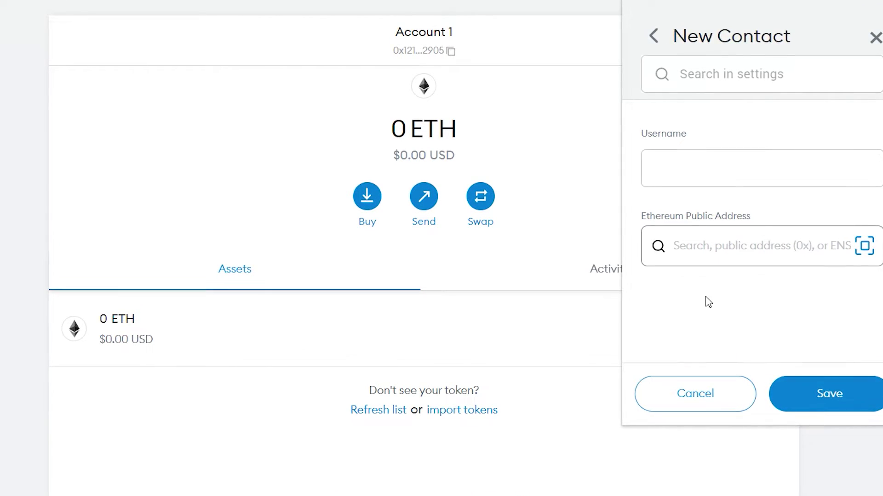
Step: Show Account 1's Activity list, which contains no transactions
left_click(616, 277)
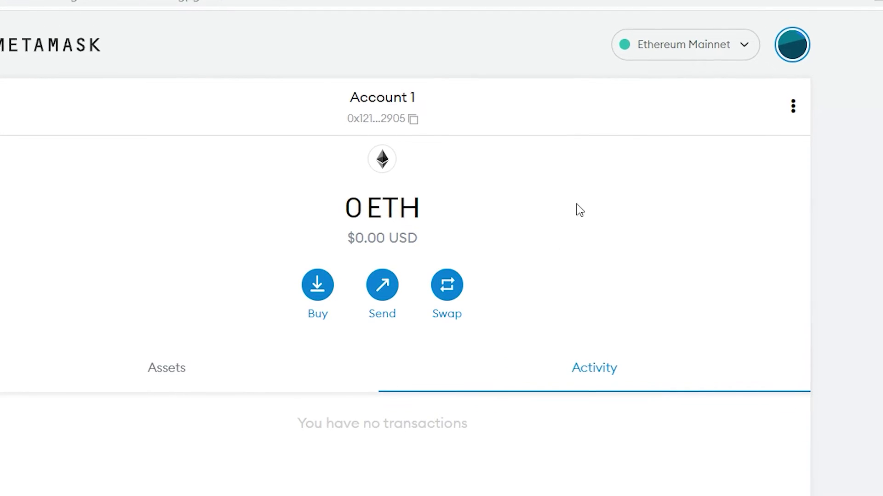
Step: Open the network list, showing only Ethereum Mainnet, and begin adding a network
left_click(734, 48)
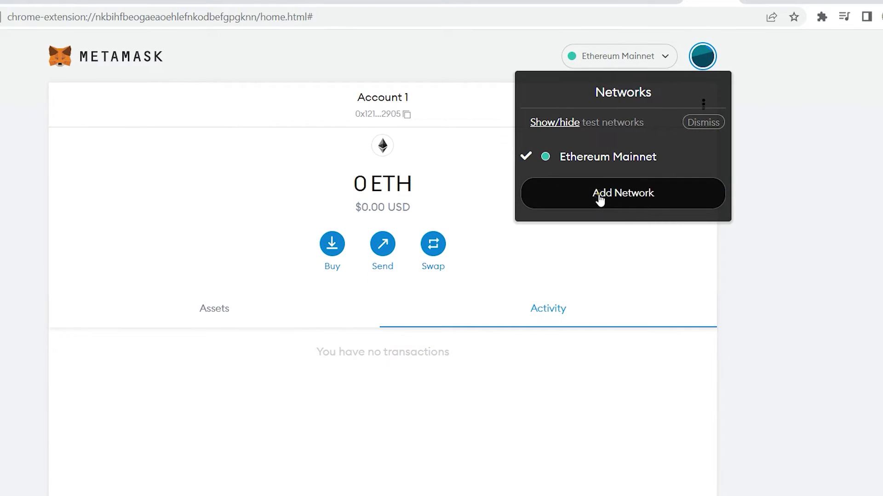
left_click(606, 208)
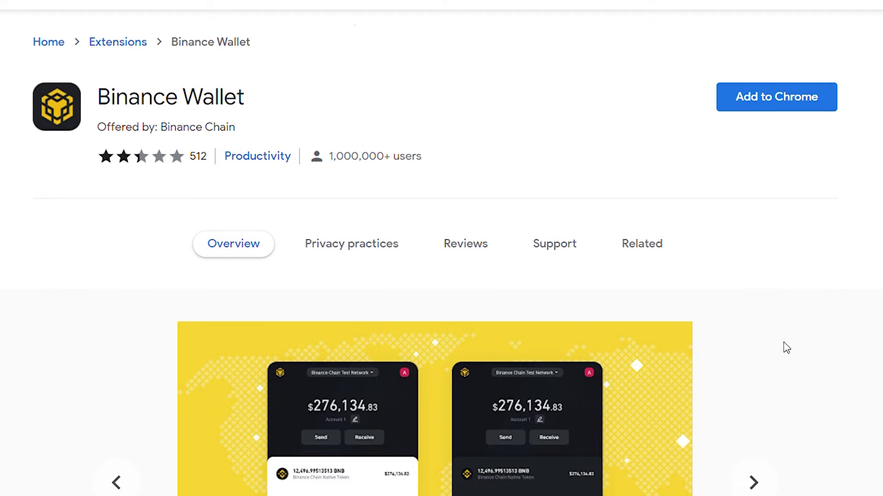
Step: Page through Binance Wallet's Send, Confirm, Receive QR, balance and login screenshots
scroll(422, 148, "down", 2)
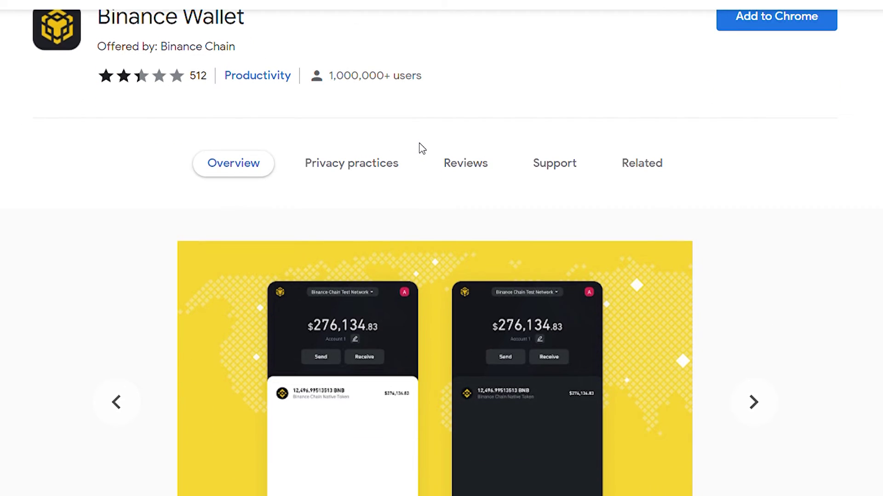
left_click(770, 405)
scroll(753, 398, "down", 2)
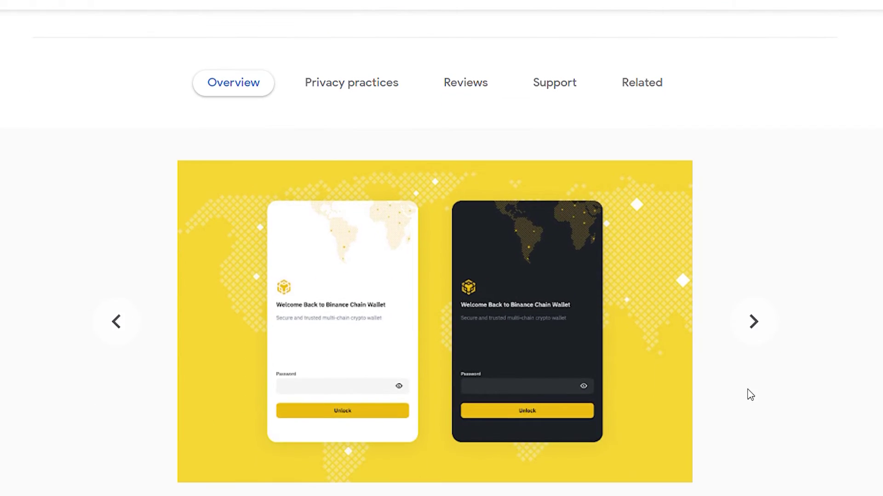
left_click(750, 332)
left_click(751, 334)
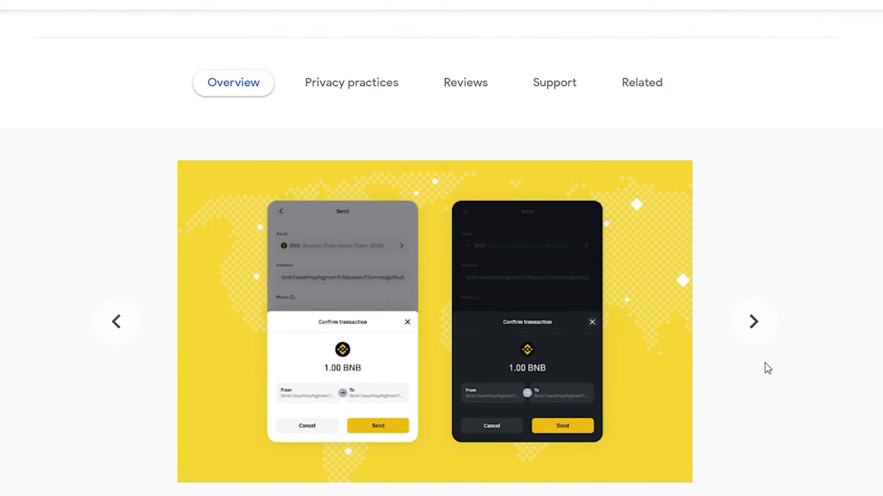
left_click(759, 330)
left_click(759, 341)
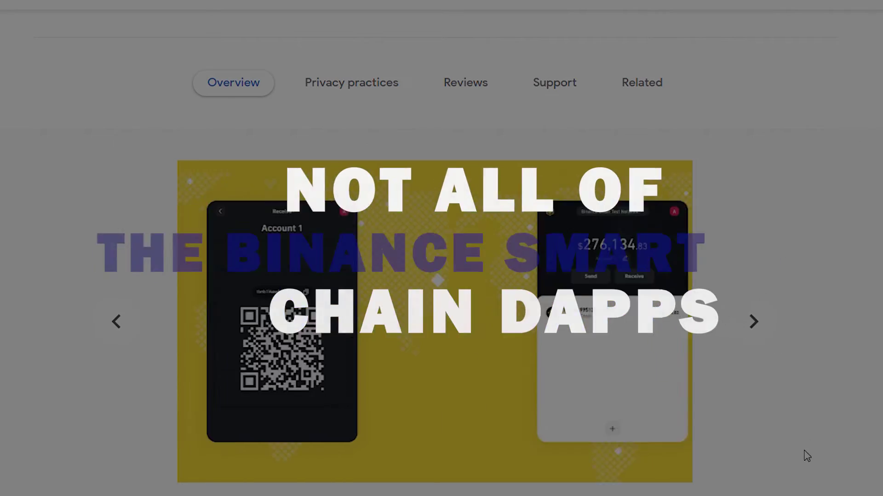
left_click(758, 342)
left_click(766, 322)
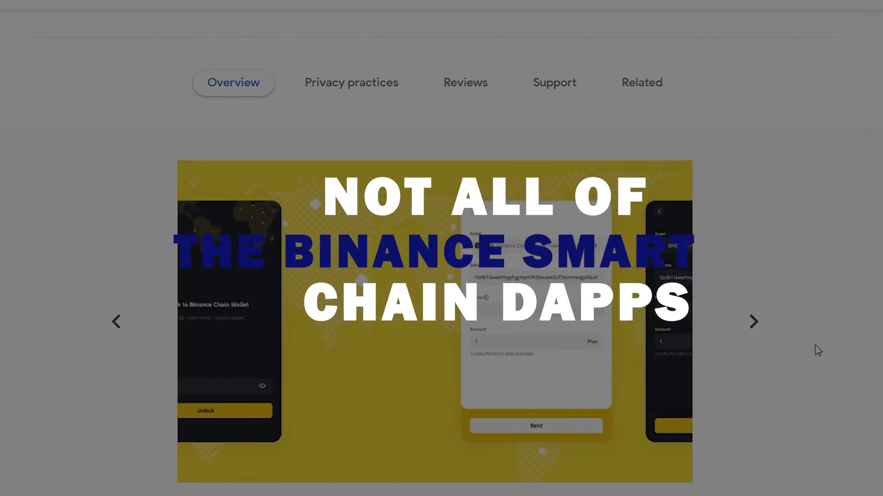
left_click(759, 340)
left_click(758, 342)
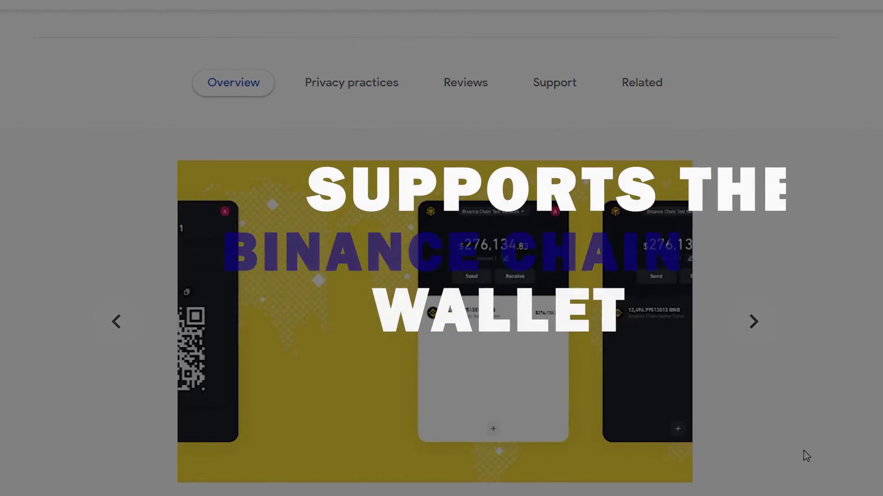
left_click(757, 346)
left_click(766, 325)
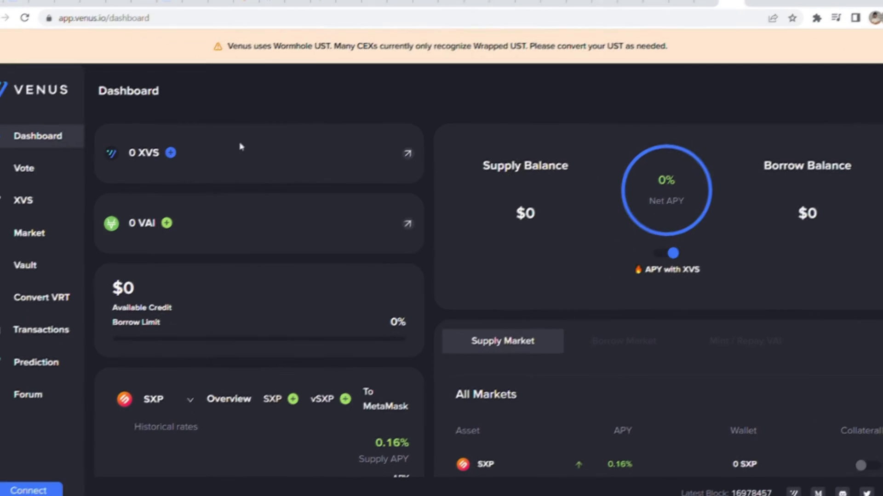
Step: Browse the Venus dashboard's market list, then go to the Vote page
scroll(119, 181, "down", 1)
scroll(401, 225, "down", 2)
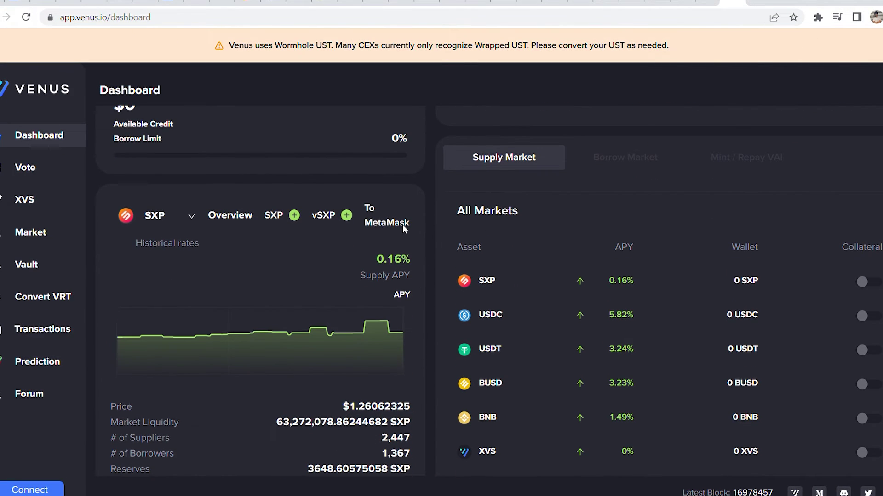
scroll(407, 229, "down", 6)
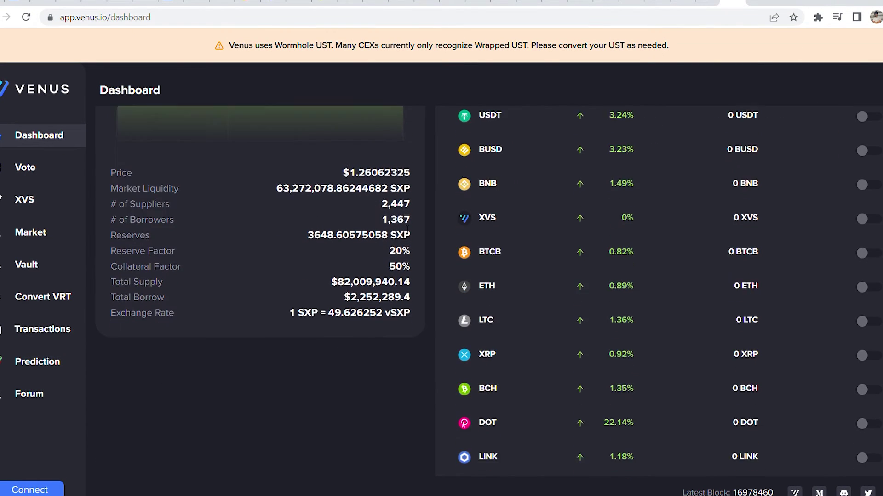
scroll(407, 230, "down", 5)
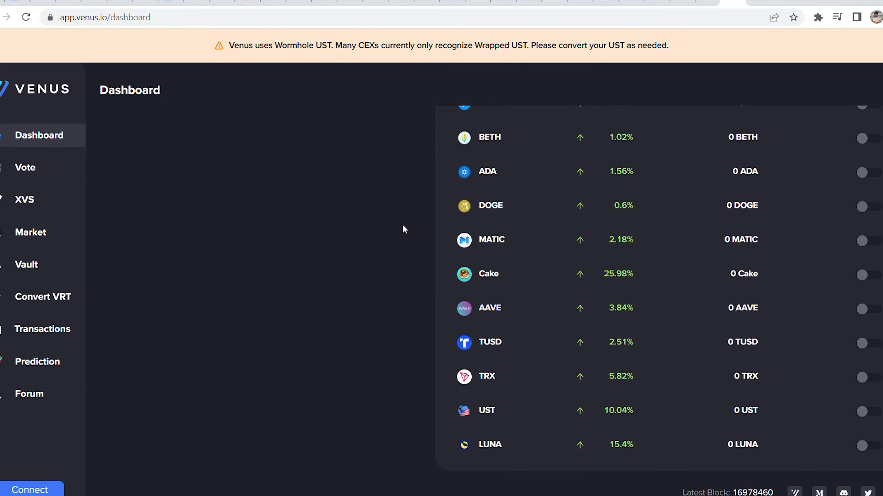
left_click(23, 168)
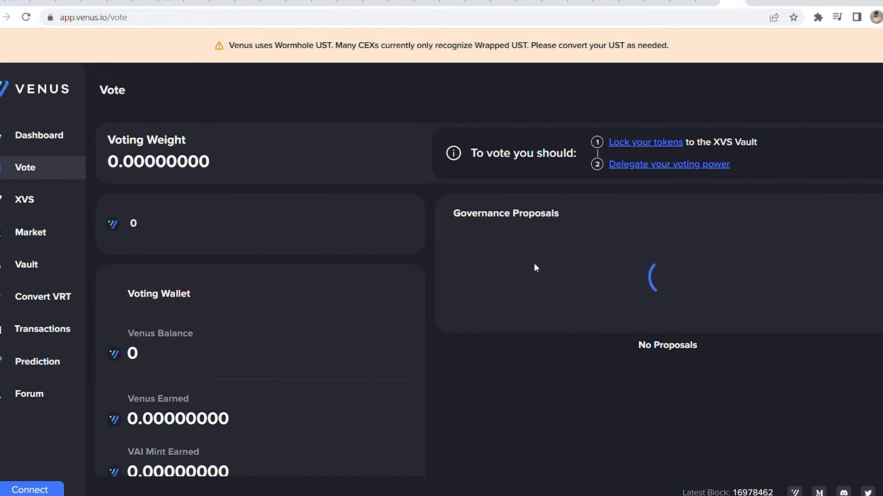
Step: Scroll back up the Venus Protocol page
scroll(773, 220, "up", 1)
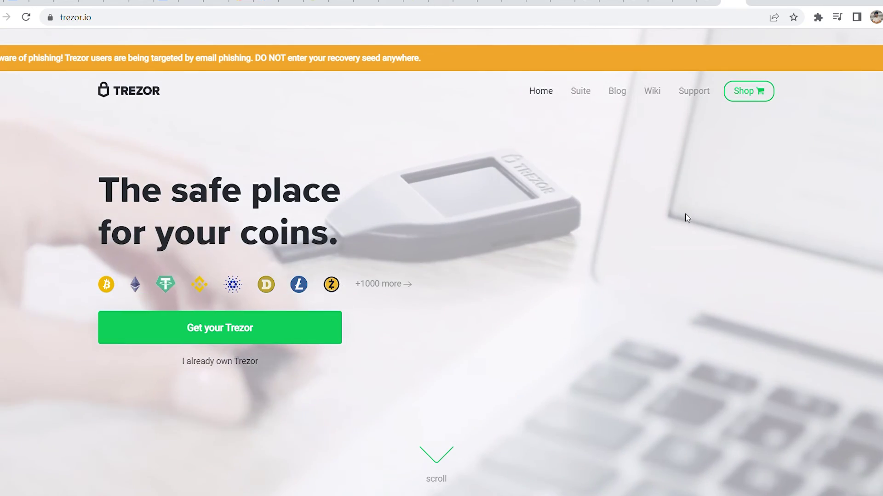
Step: Scroll down the trezor.io homepage and back up to "The safe place for your coins." headline
scroll(337, 187, "down", 3)
scroll(336, 190, "up", 3)
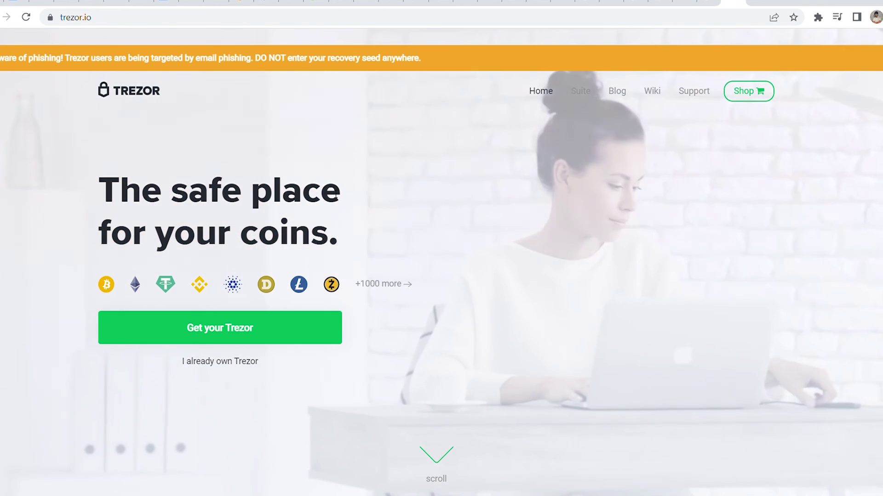